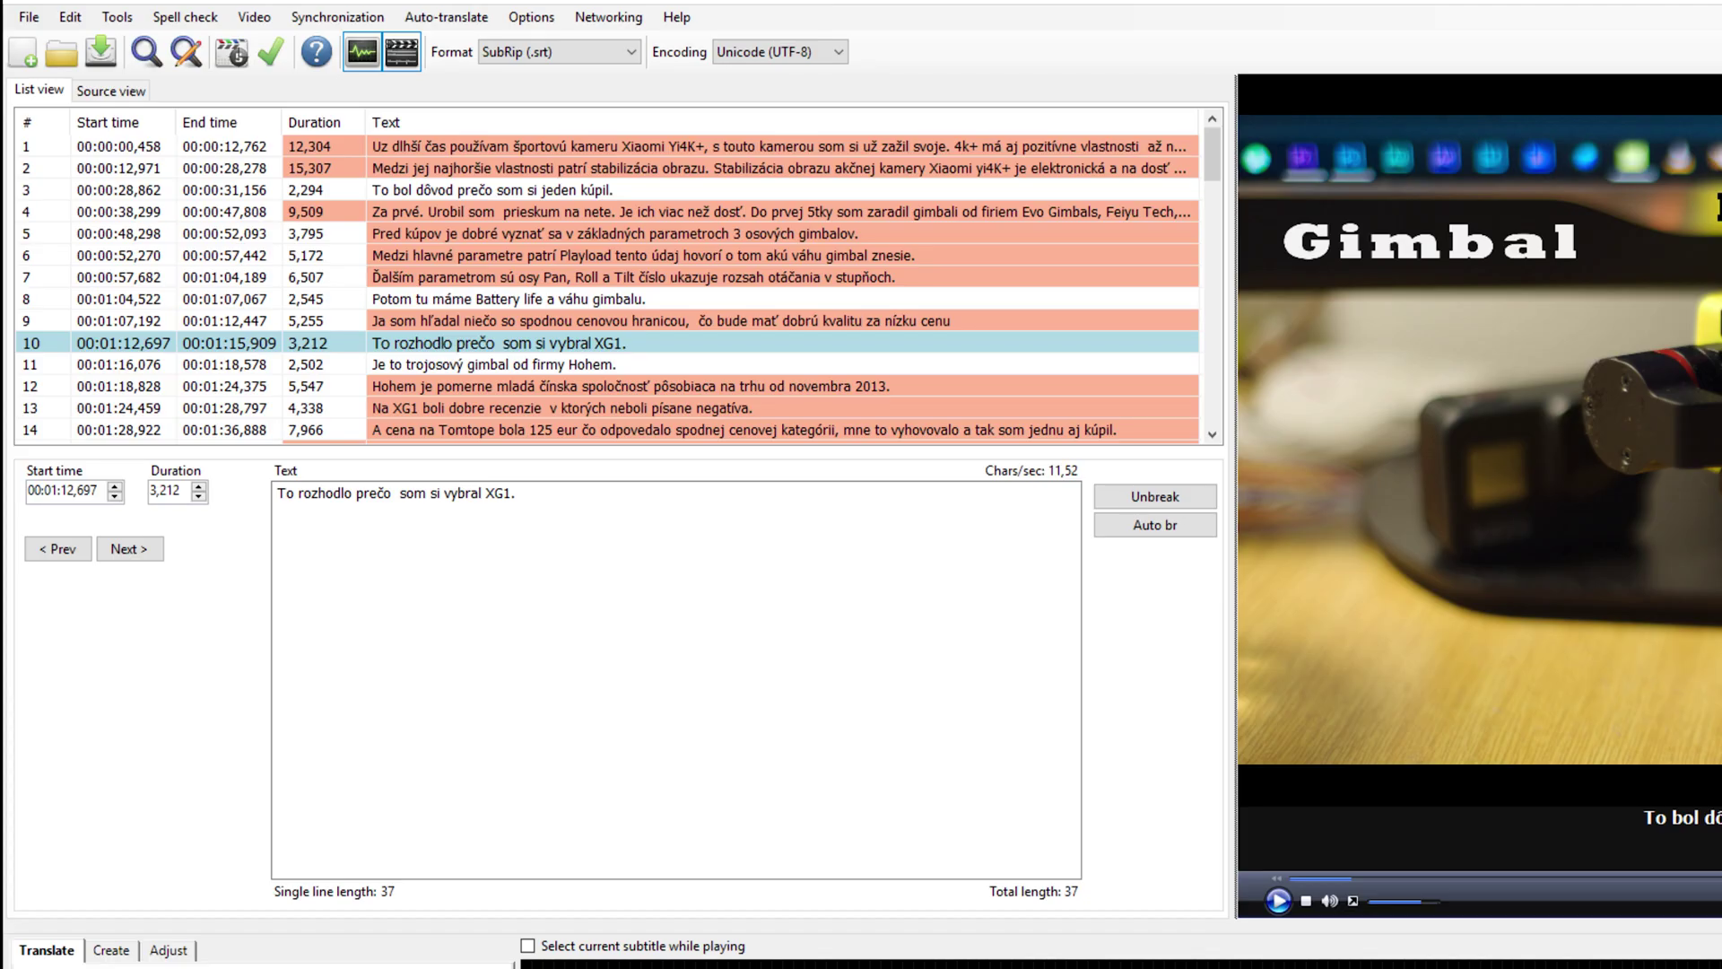
# - Highlight the Subtitle Edit name and the program's description in the browser's web search results
pyautogui.moveTo(1013, 395); pyautogui.dragTo(1254, 392)
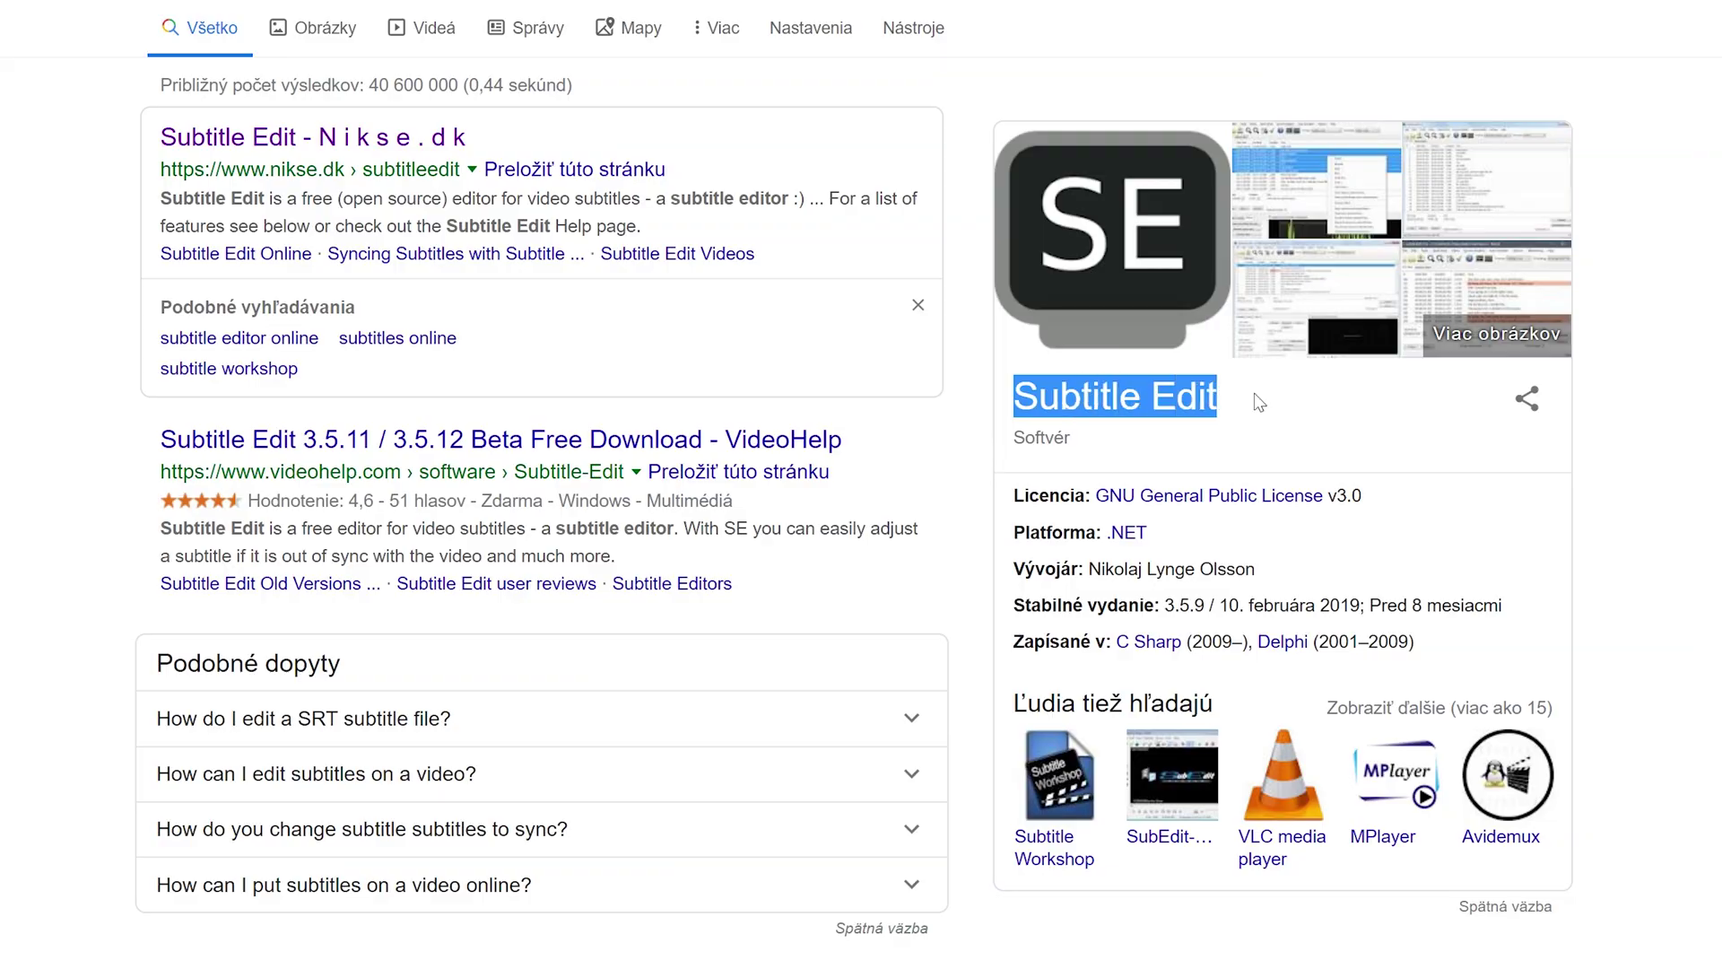
pyautogui.click(1291, 408)
pyautogui.moveTo(161, 198); pyautogui.dragTo(897, 221)
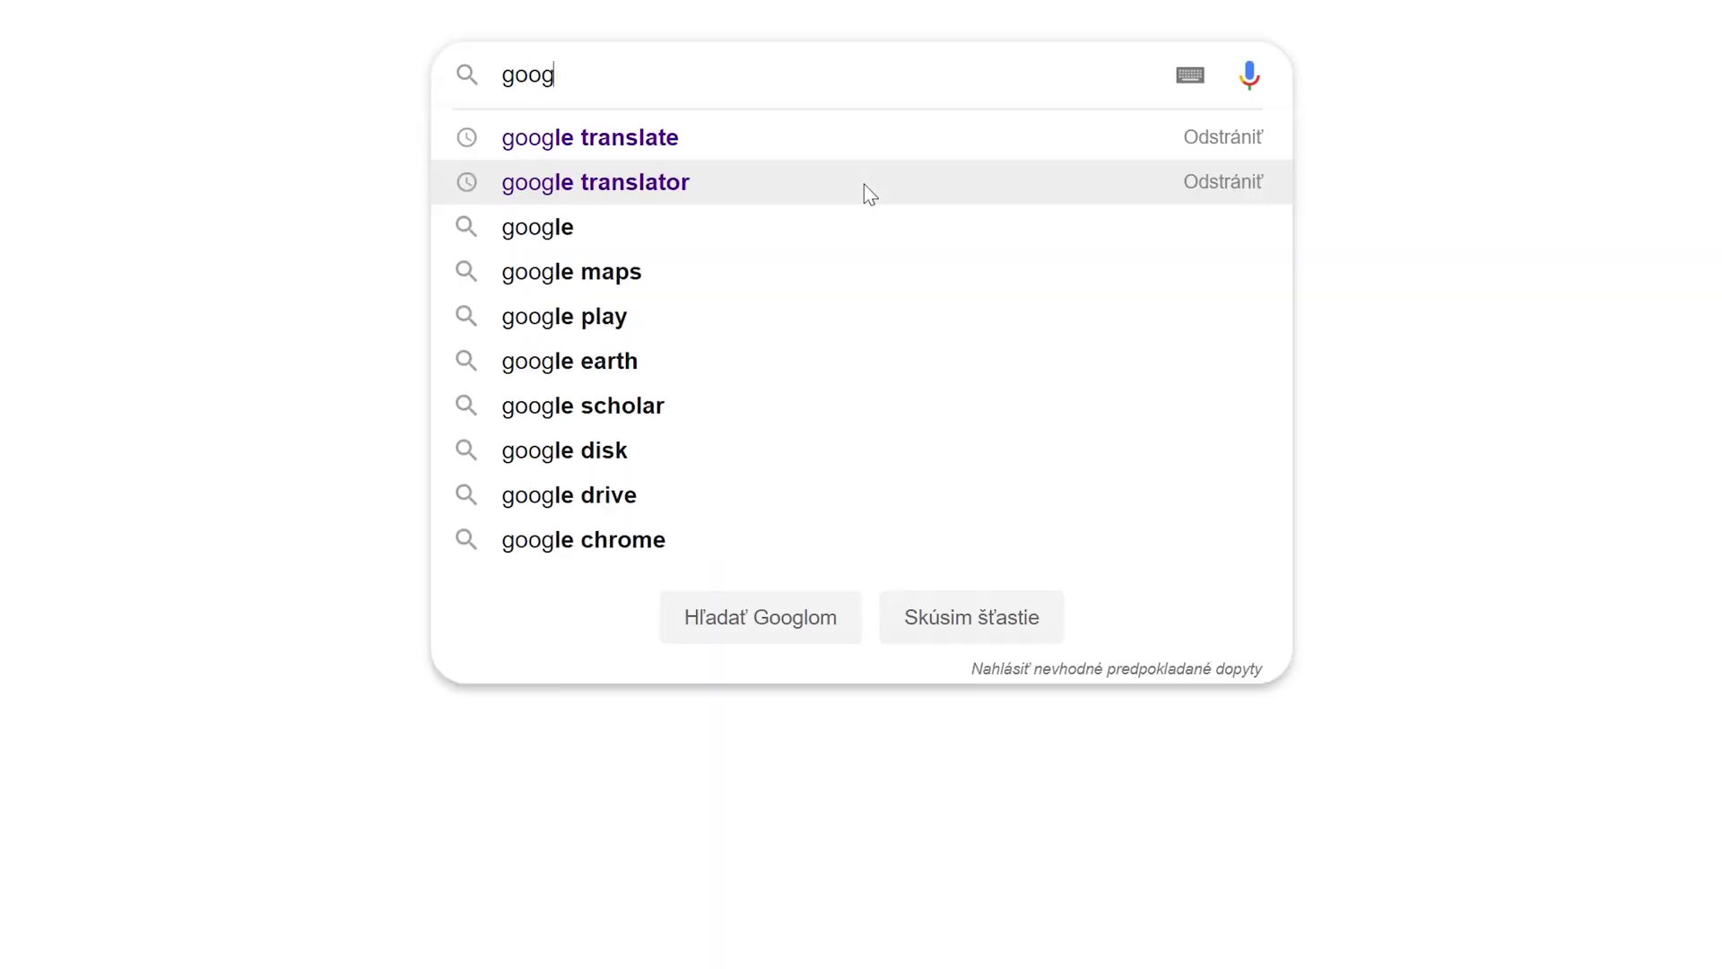
# - Search the web for "google translate" and highlight the "Prekladač Google" title in the results
pyautogui.write('le ')
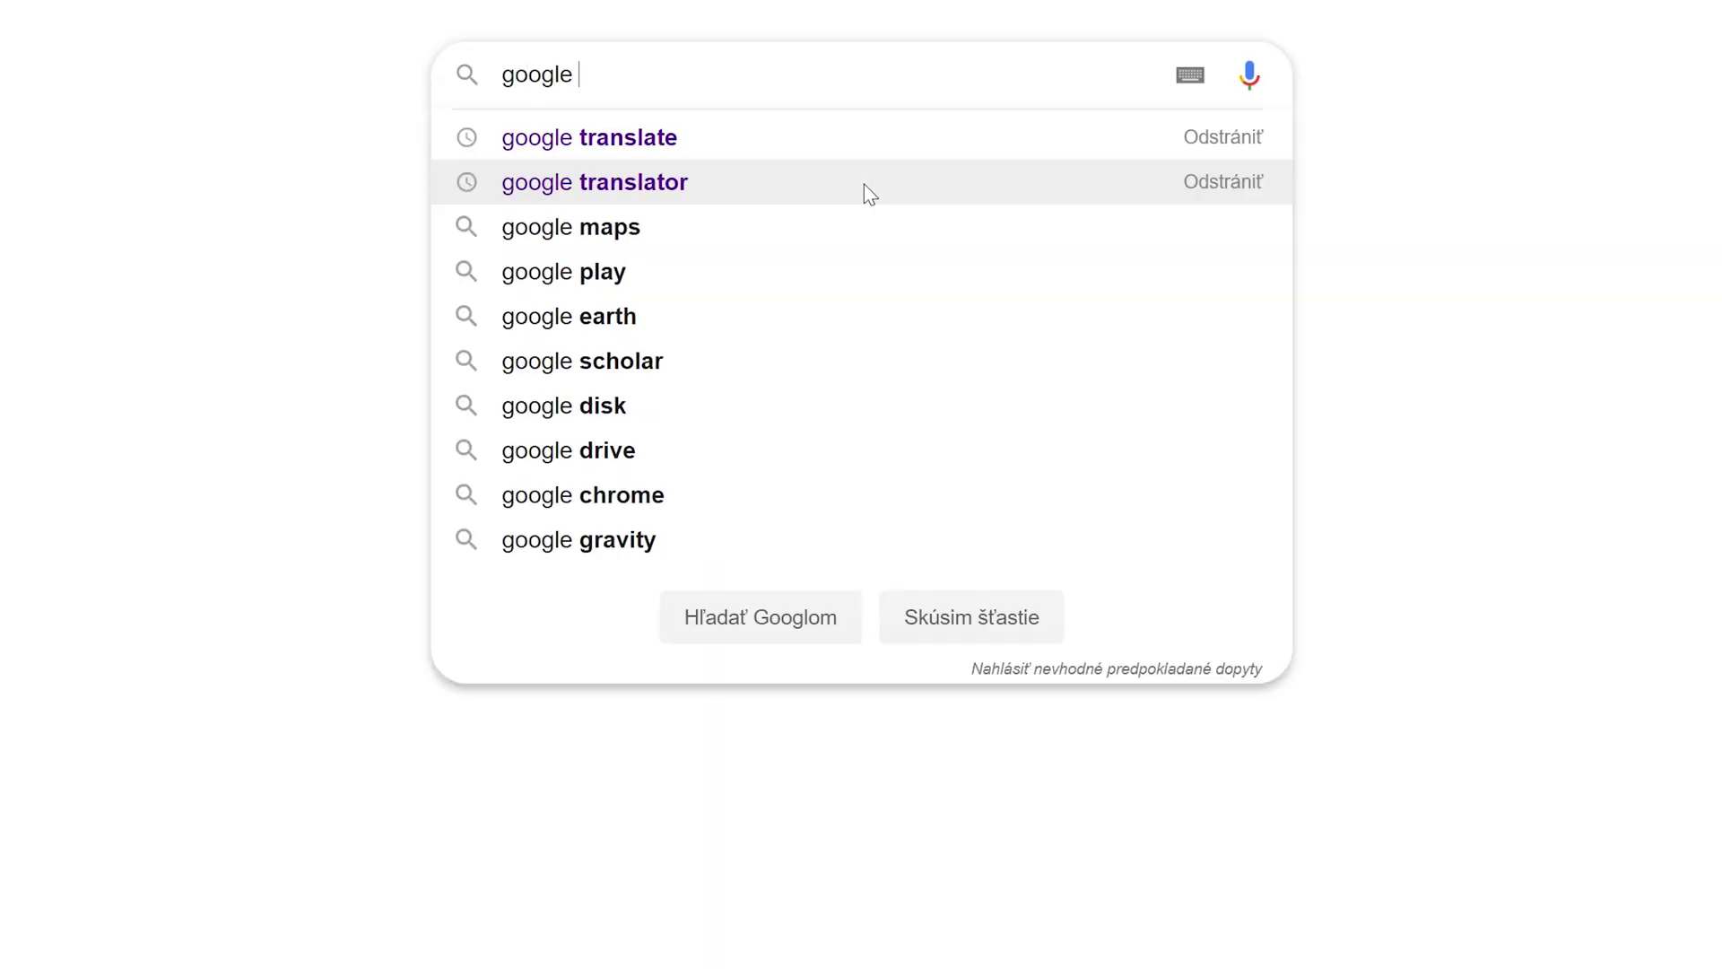
pyautogui.write('translate')
pyautogui.press('Return')
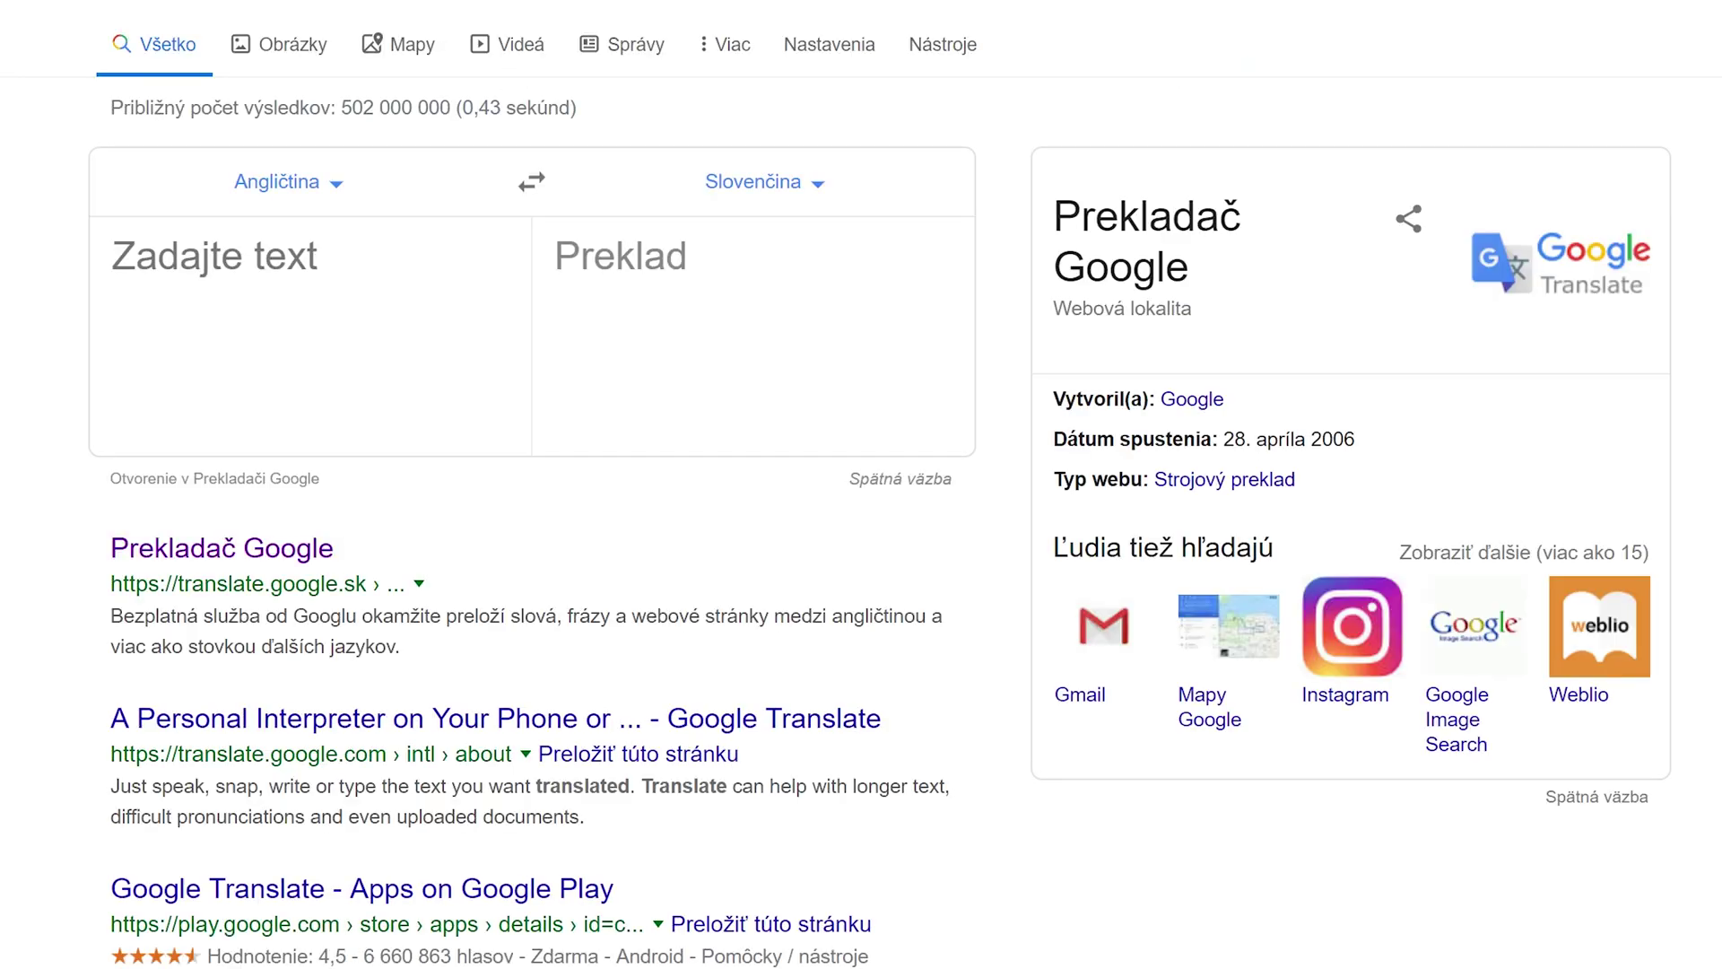
pyautogui.moveTo(1053, 201); pyautogui.dragTo(1296, 289)
pyautogui.click(1297, 289)
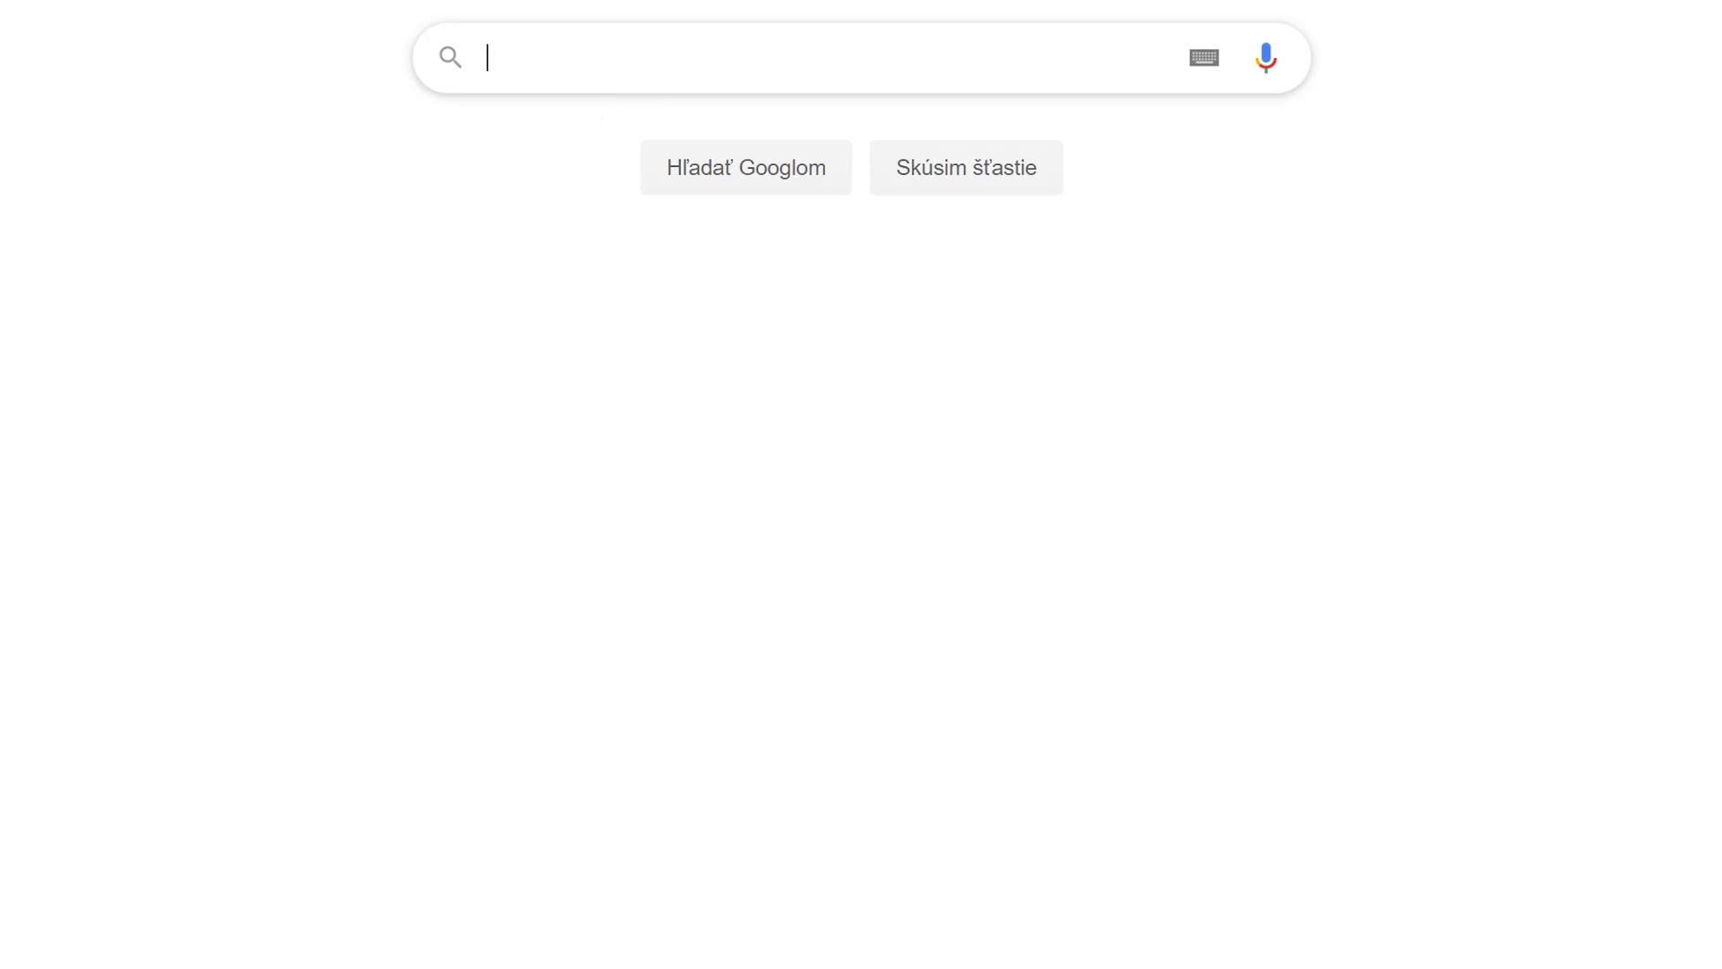
pyautogui.press('Down')
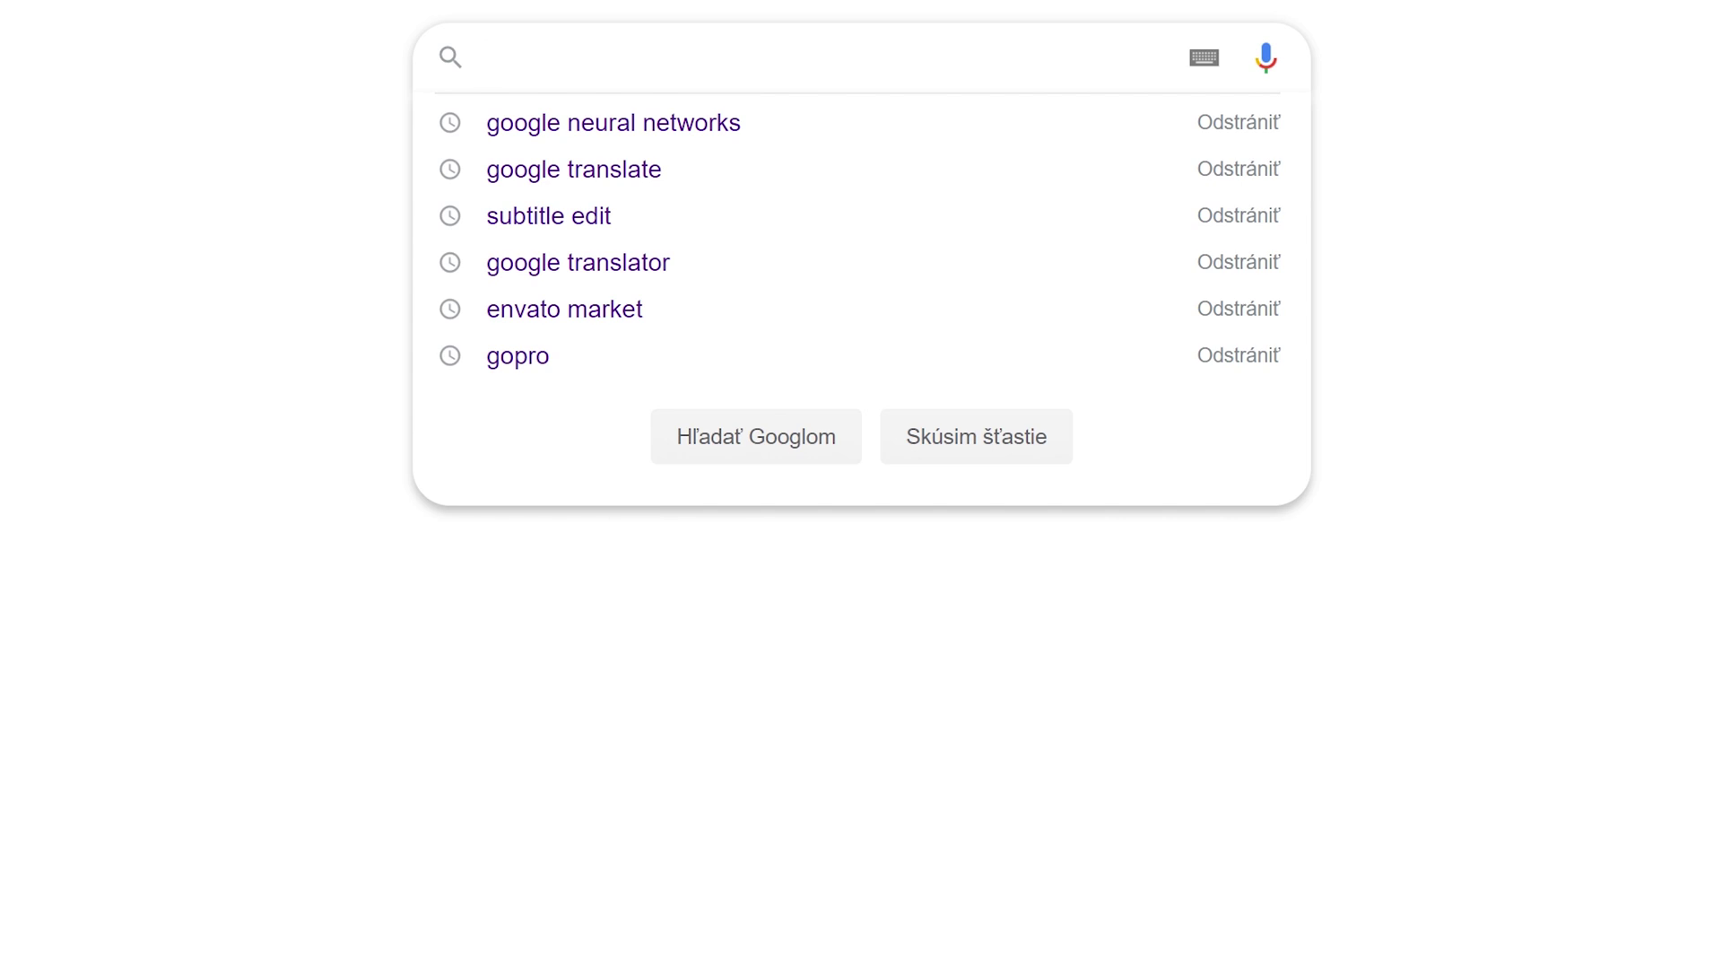
pyautogui.write('translati')
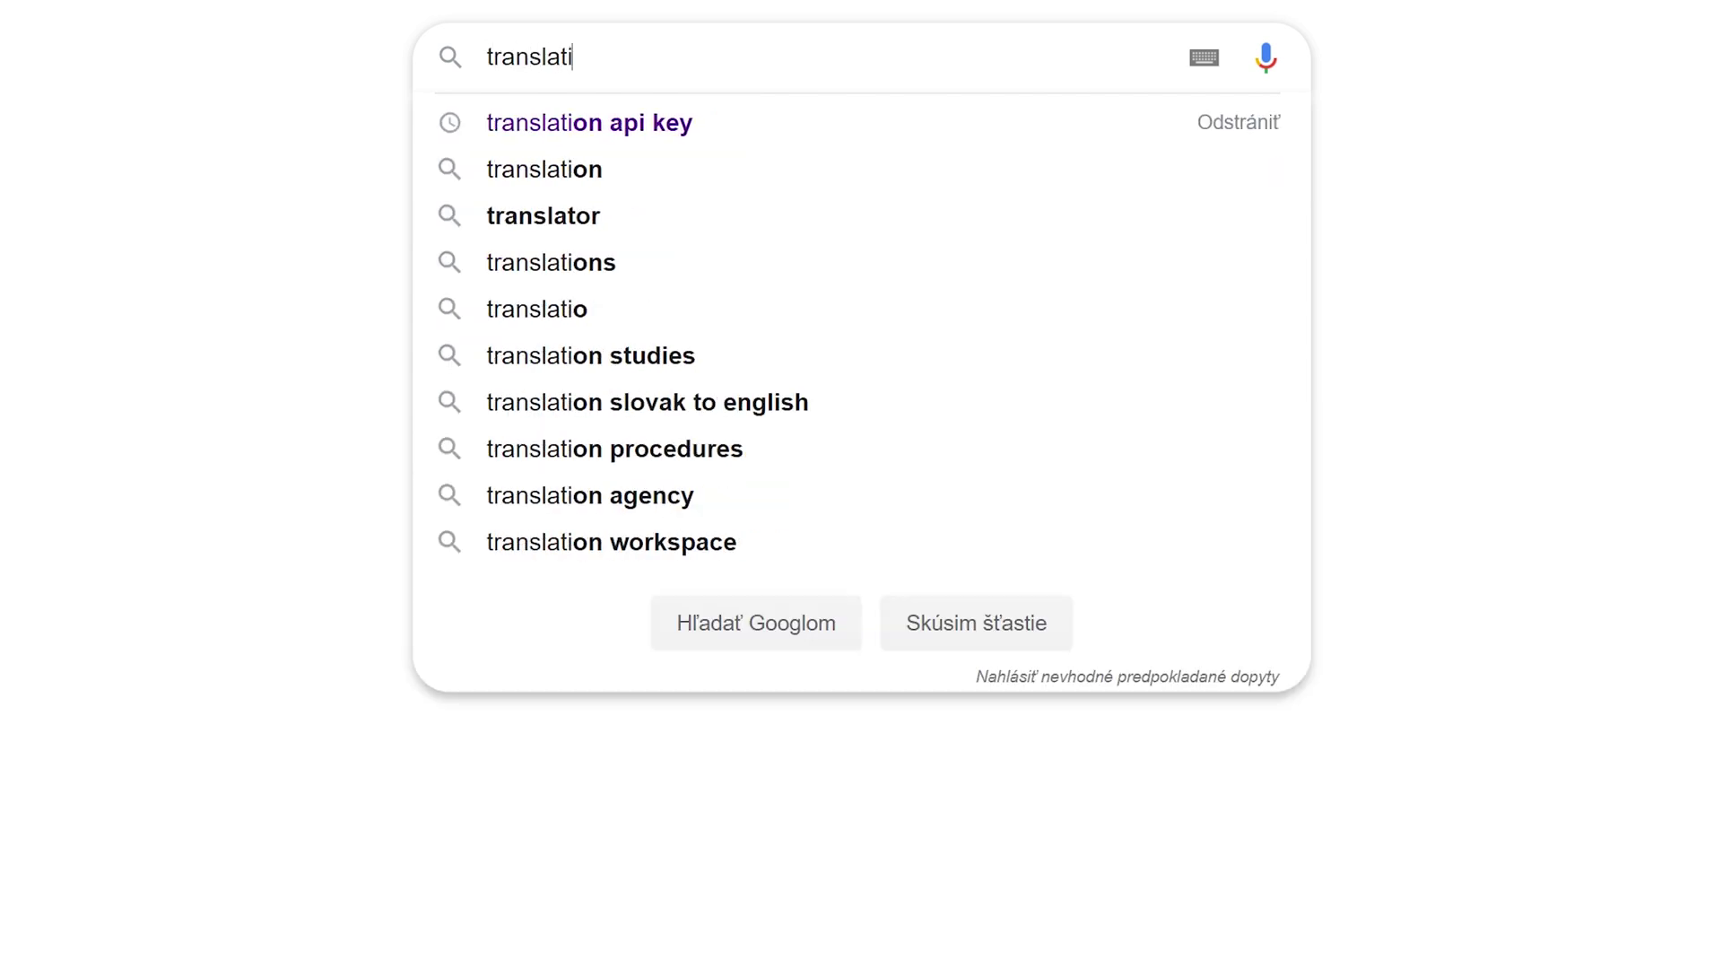
pyautogui.write('on api key')
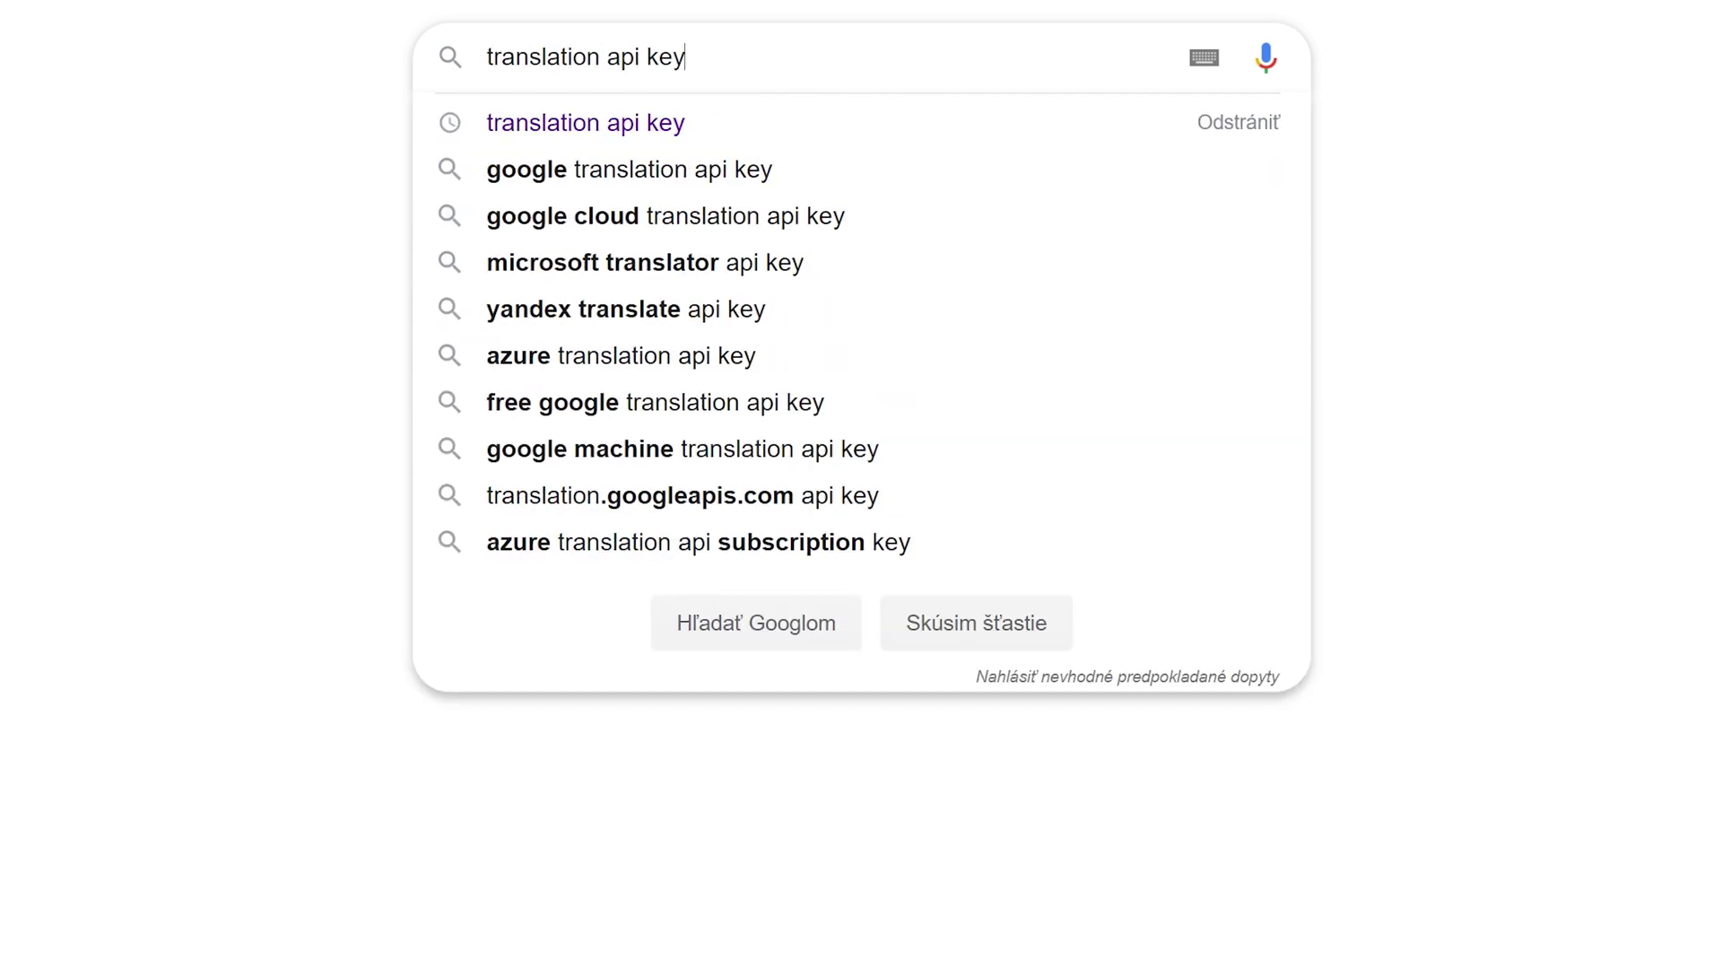
pyautogui.hotkey('ctrl', 'a')
pyautogui.press('BackSpace')
# - Look up the console.cloud.google.com registration page through a web search
pyautogui.write('console.c')
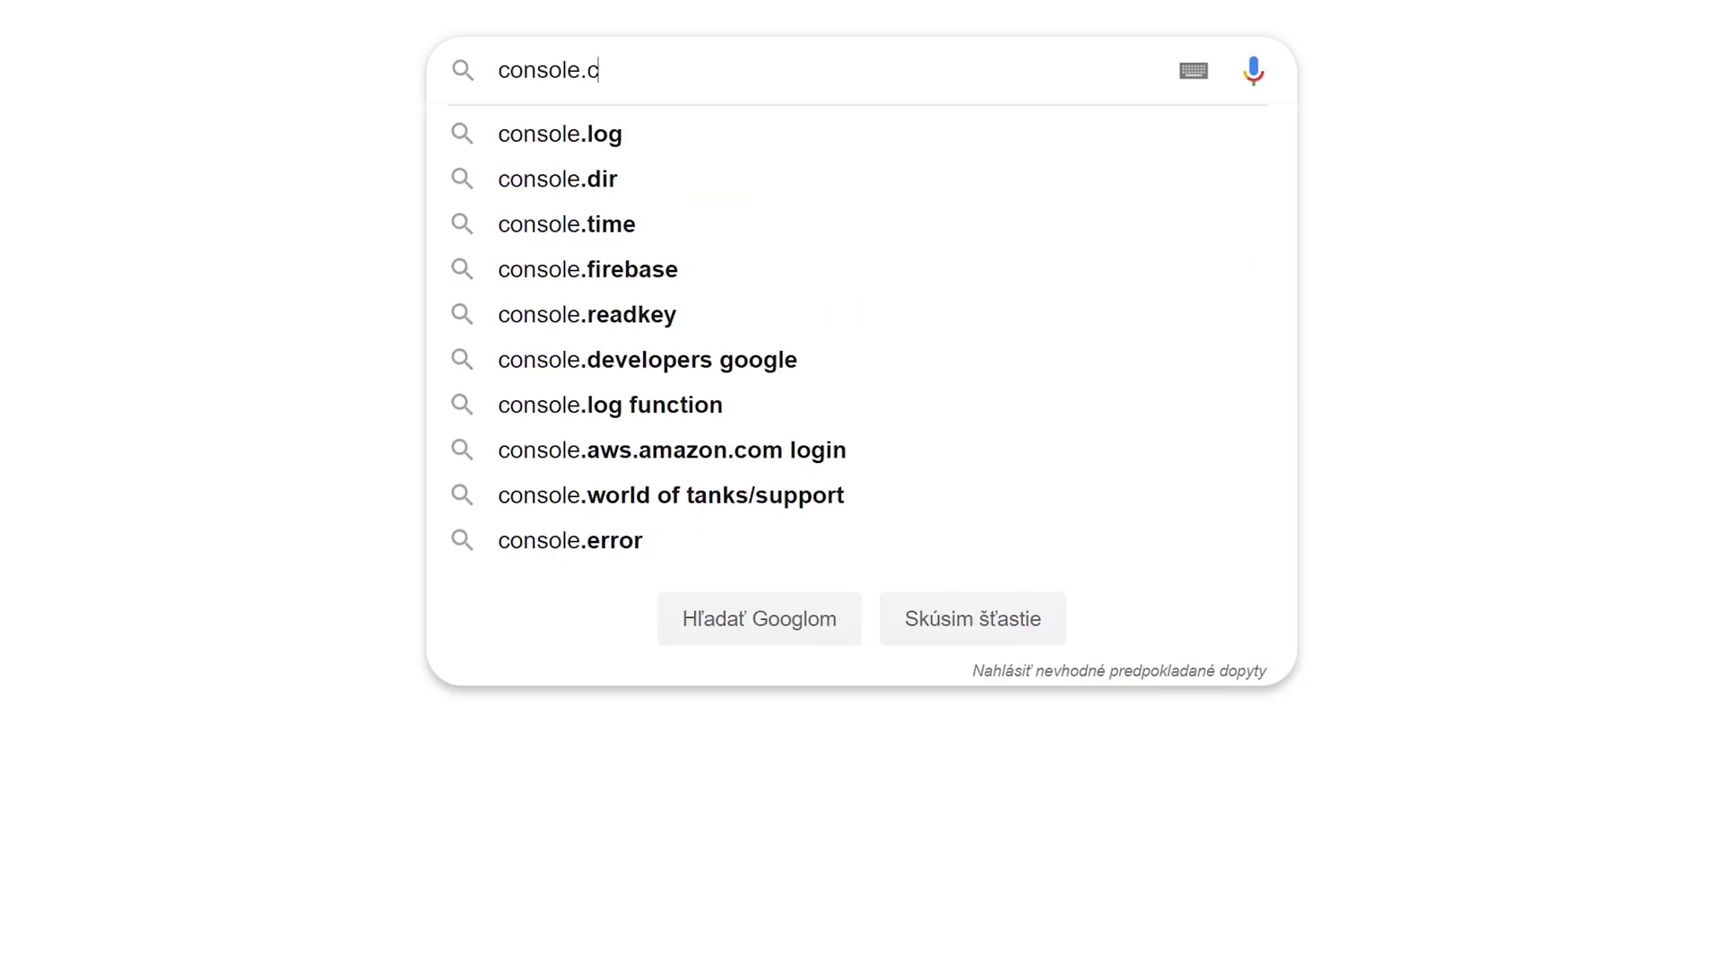
pyautogui.write('loud.google.com ')
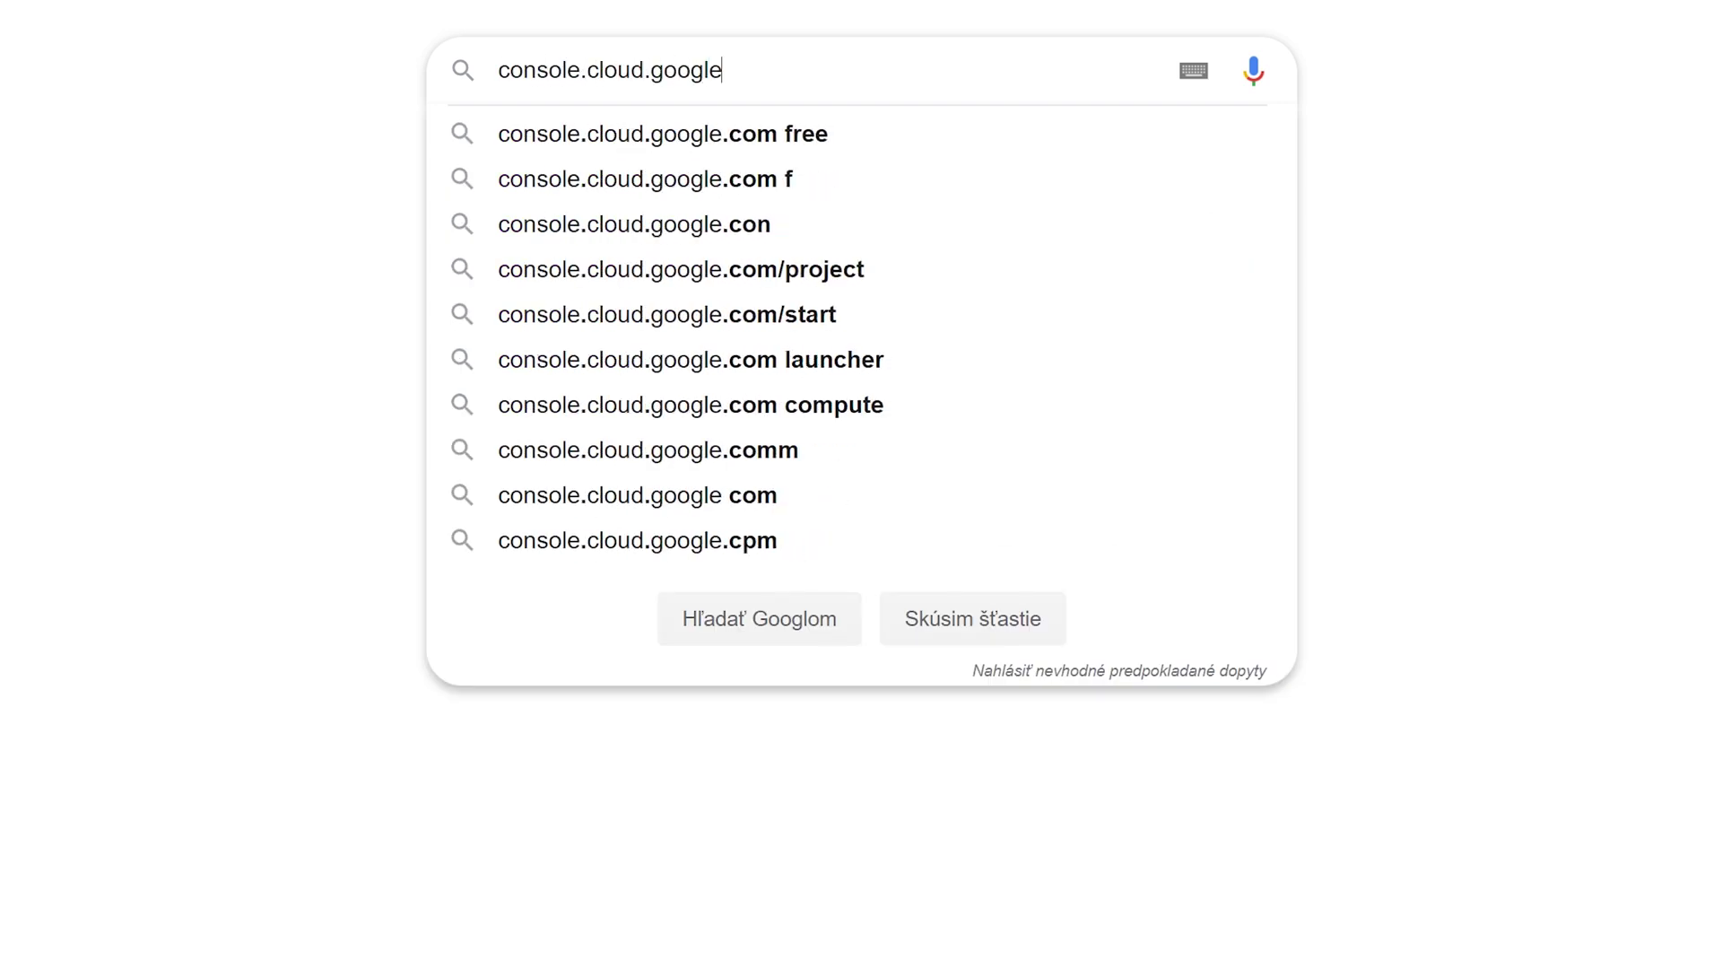
pyautogui.write('registratio')
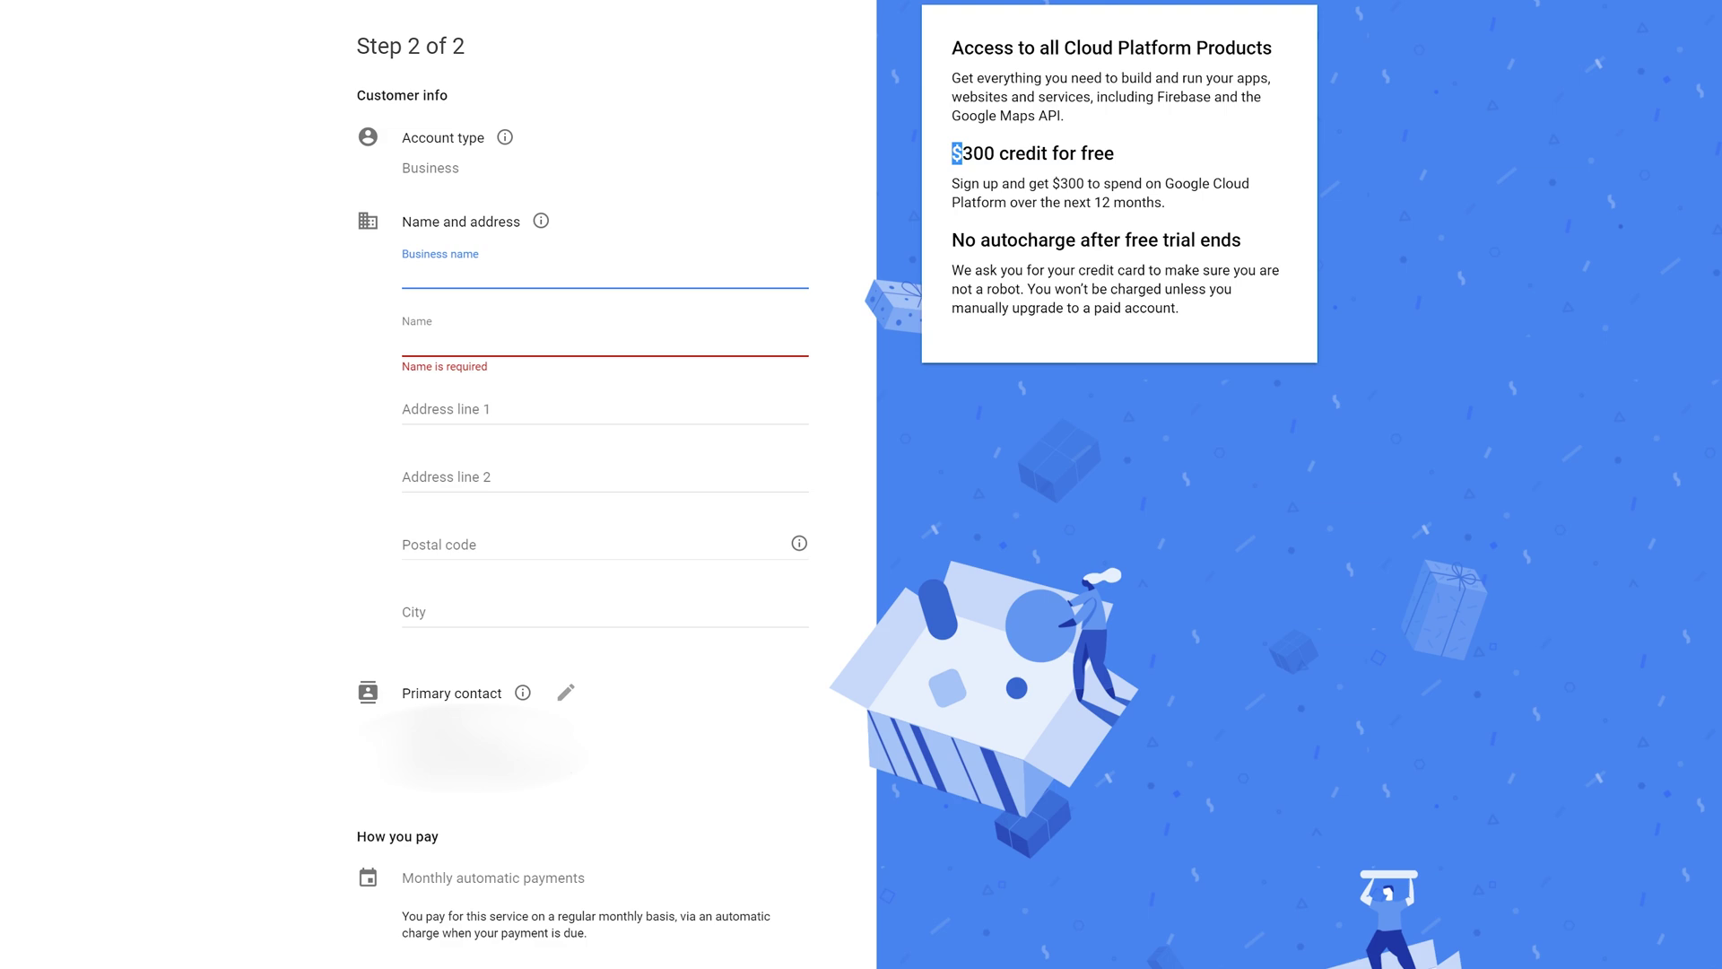
# - Highlight the $300 free credit offer and its 12-month terms beside the Google Cloud registration form
pyautogui.moveTo(961, 154); pyautogui.dragTo(1148, 158)
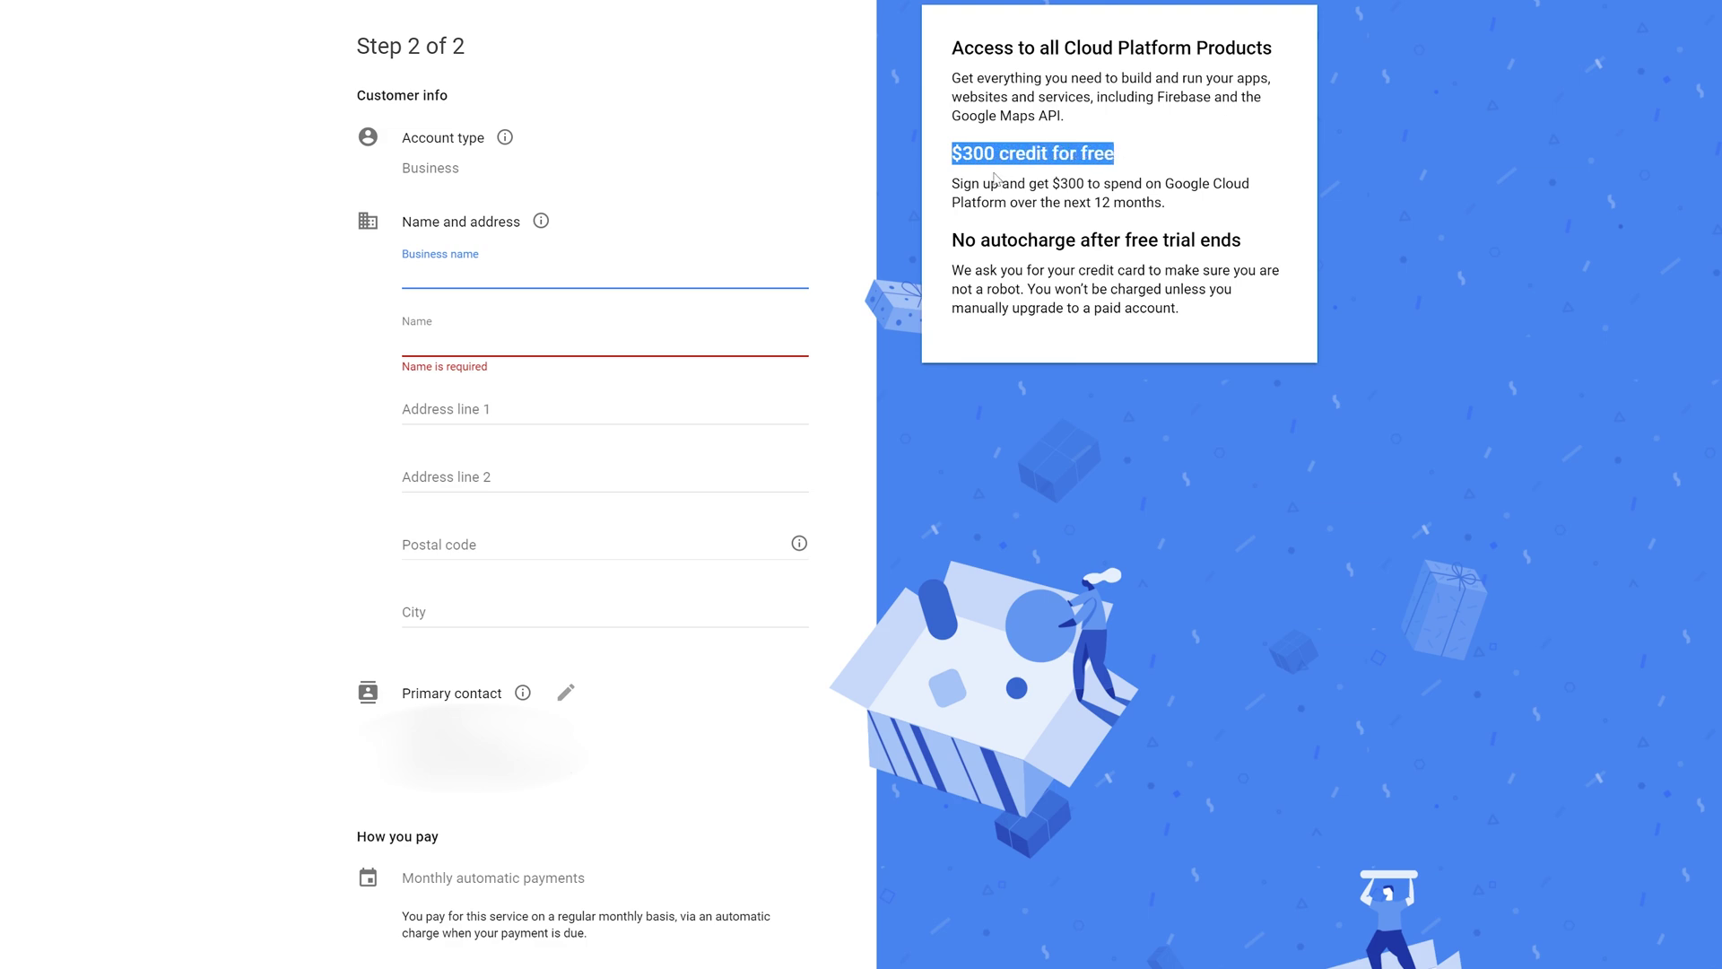
pyautogui.moveTo(952, 188); pyautogui.dragTo(1203, 209)
pyautogui.click(1403, 204)
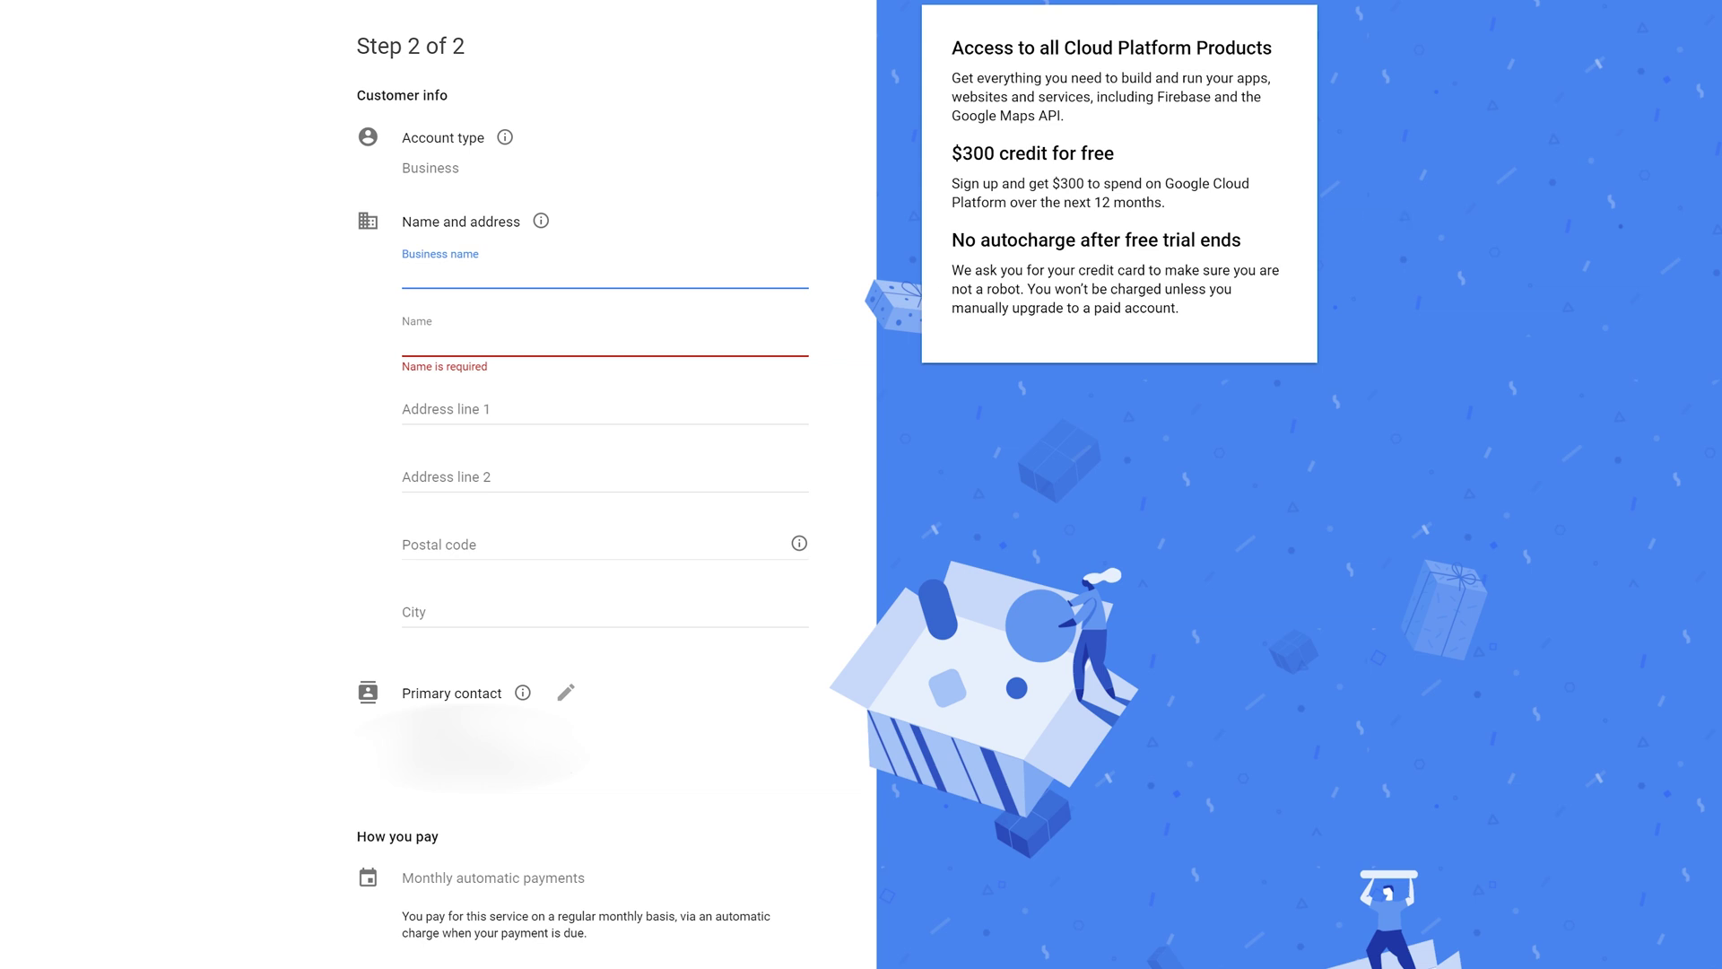
# - Look through the registration form's payment method section, including the card number and expiry date fields
pyautogui.scroll(-1, 857, 329)
pyautogui.scroll(-4, 857, 328)
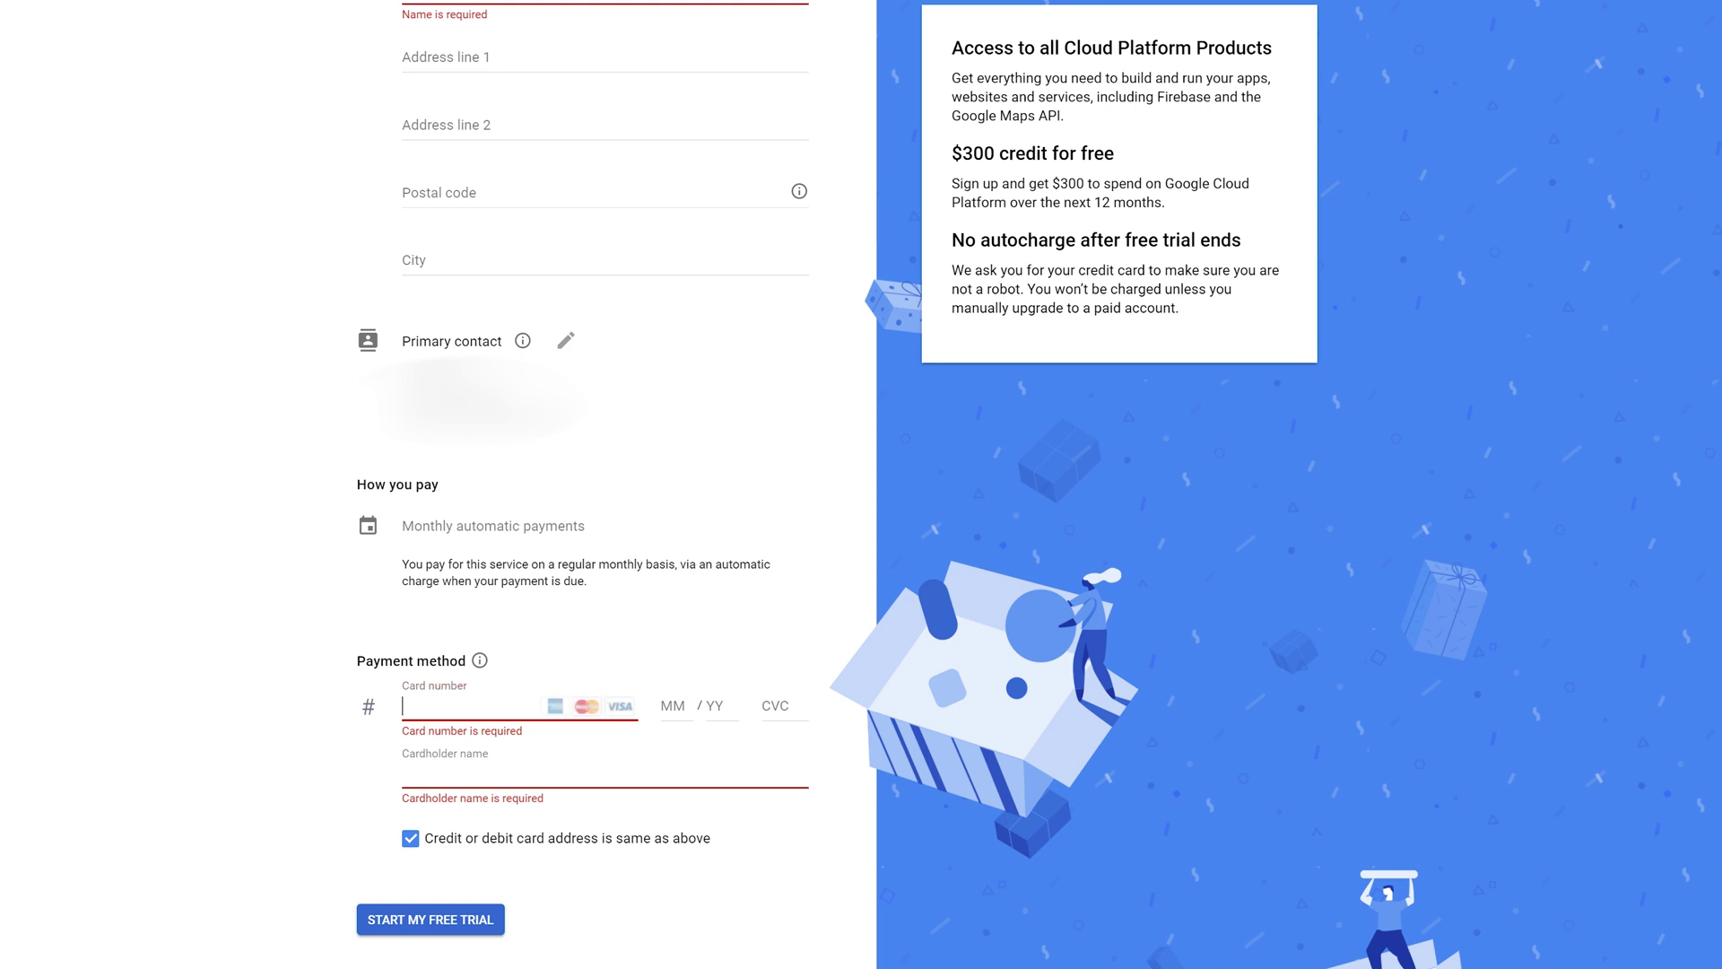
pyautogui.press('Tab')
pyautogui.press('Tab')
pyautogui.press('Tab')
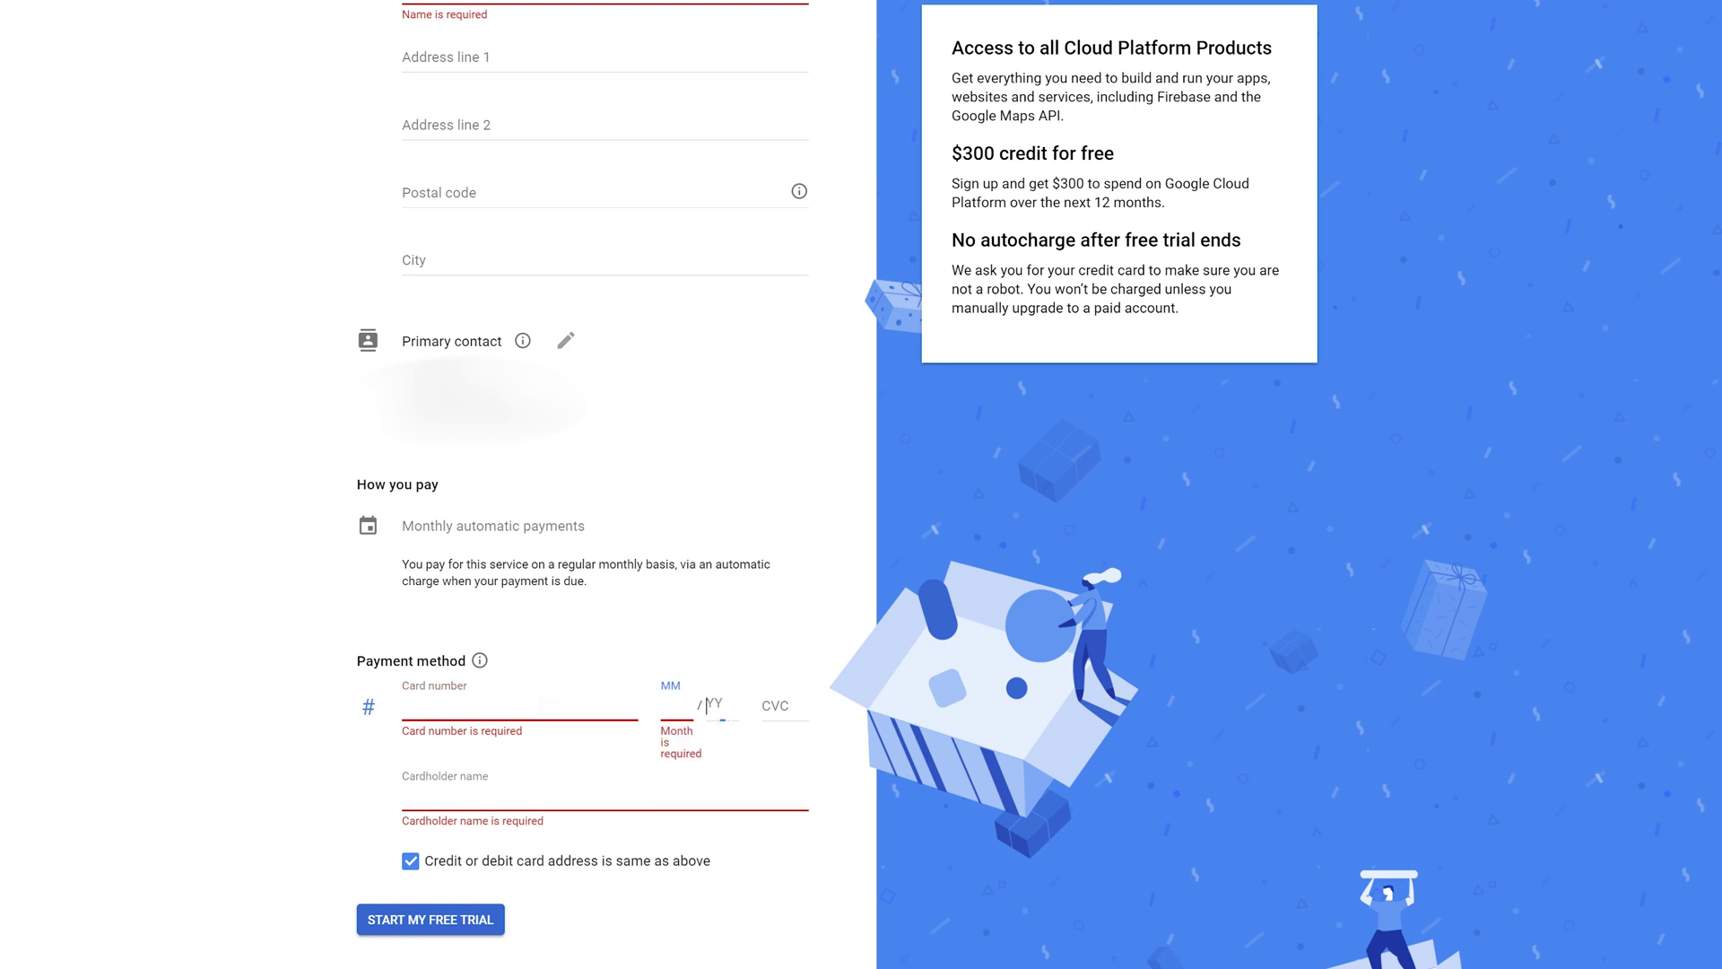
pyautogui.press('Tab')
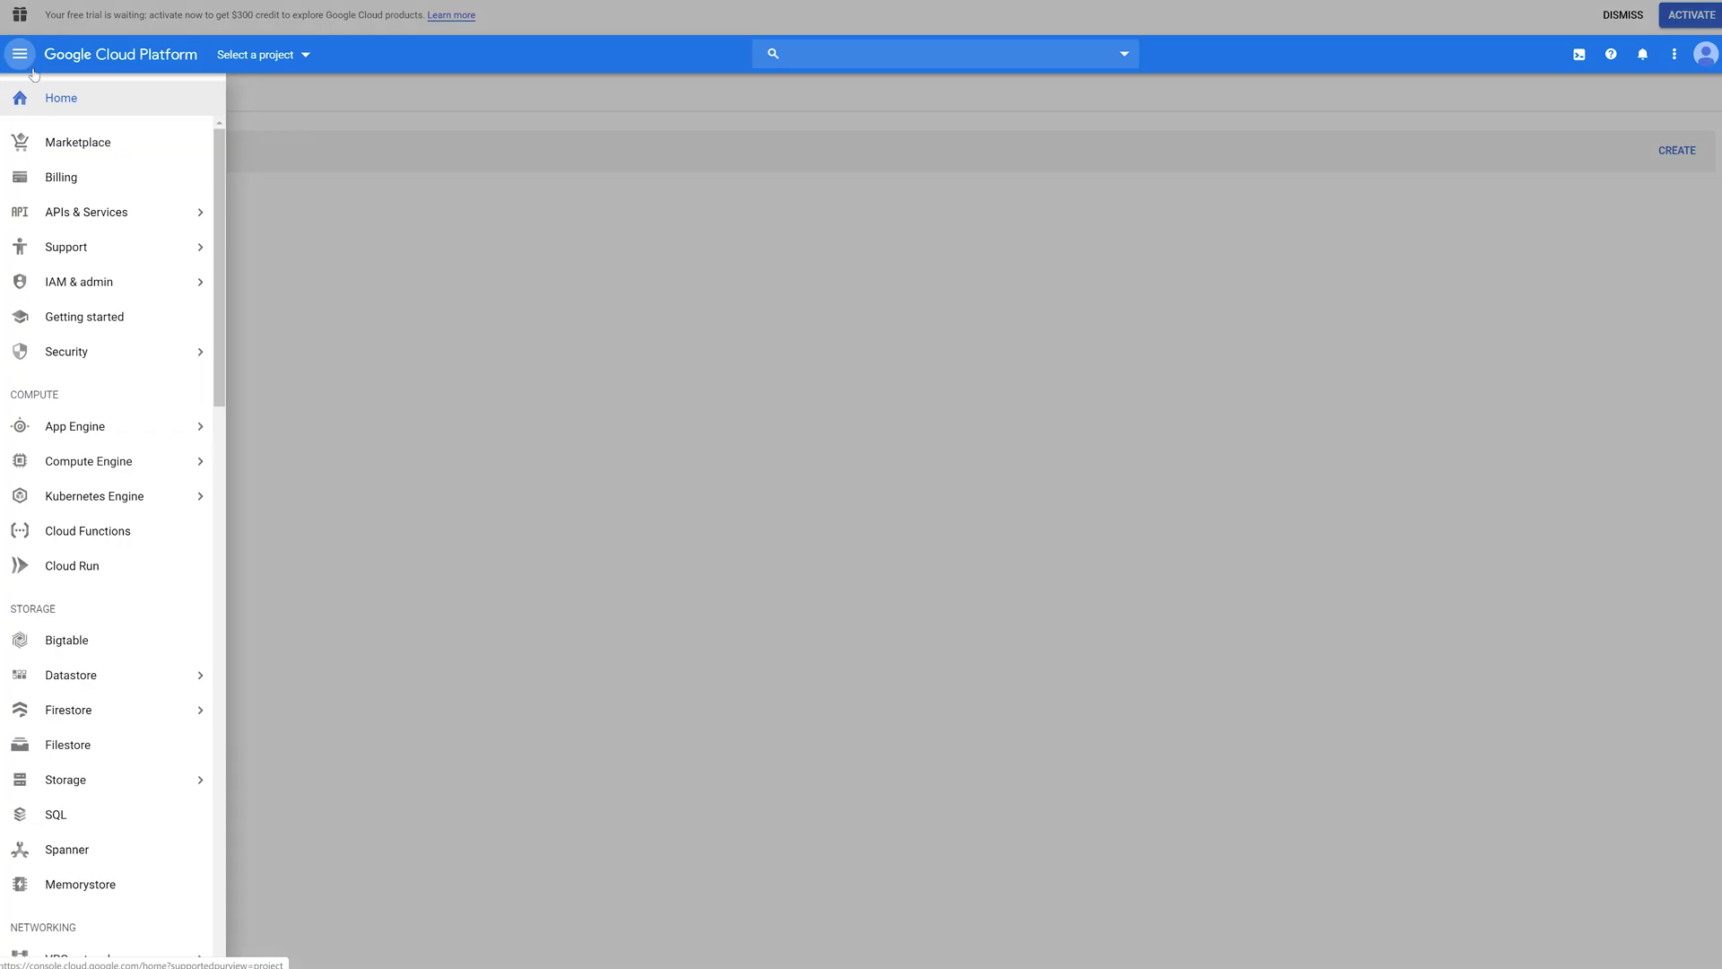
# - Search the Google Cloud Marketplace for "translate" and open the Cloud Translation API page
pyautogui.click(170, 138)
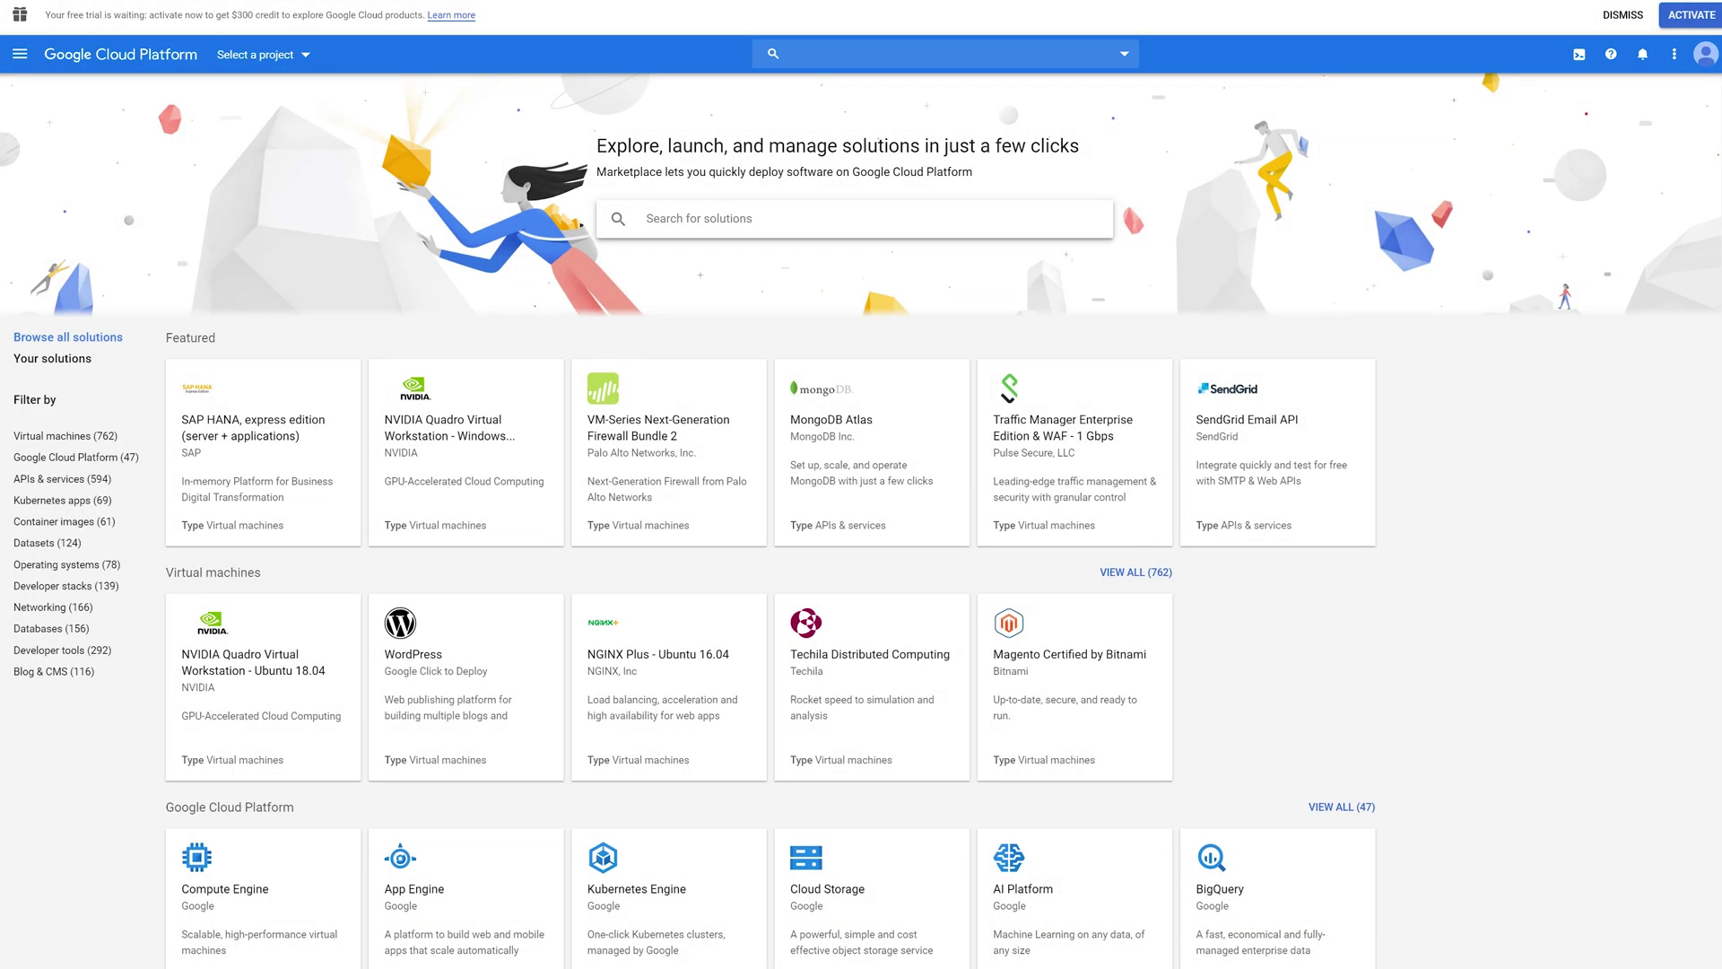
pyautogui.write('translate')
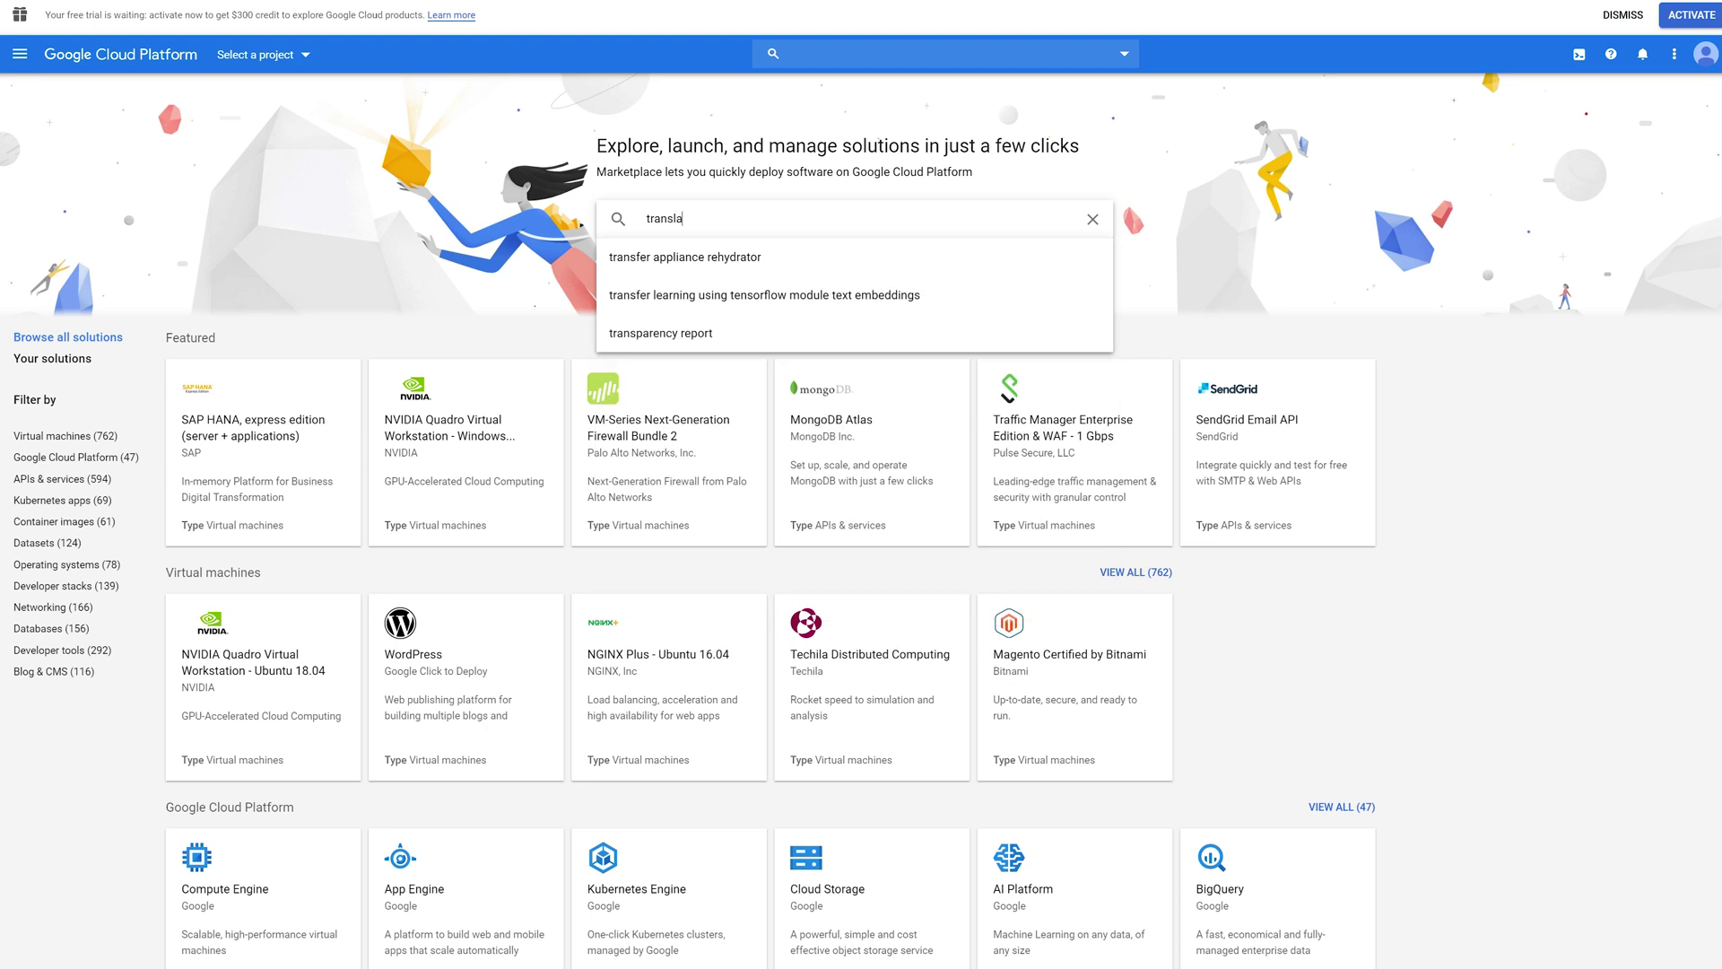
pyautogui.press('Return')
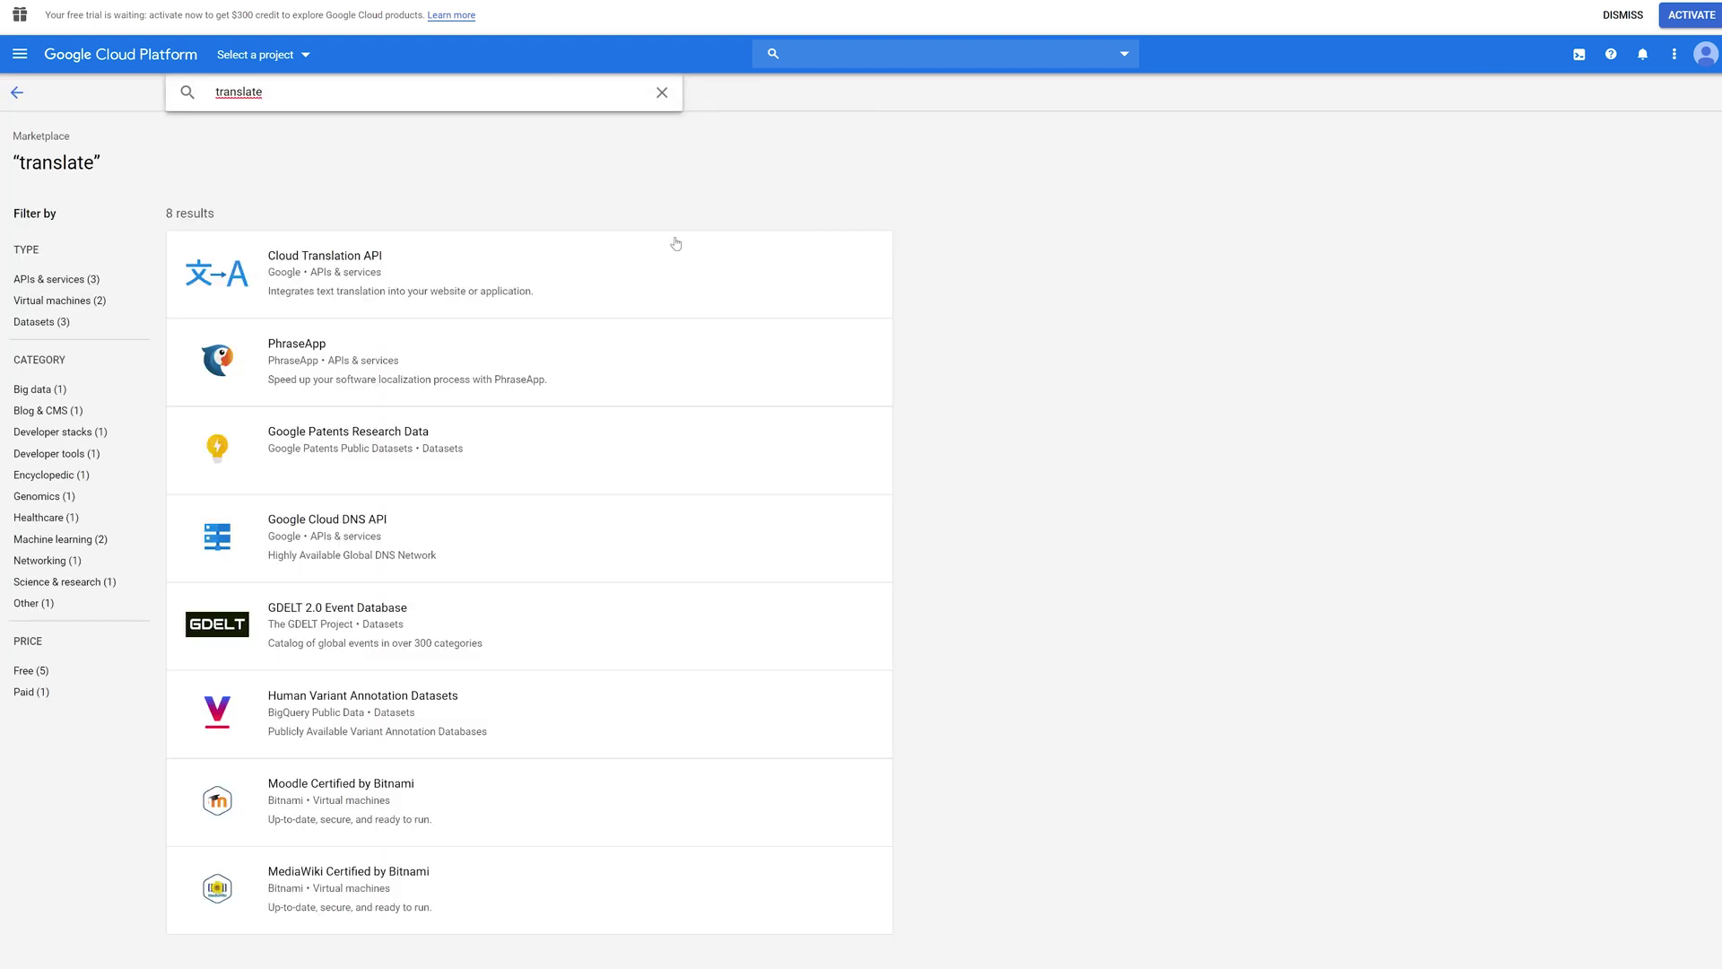
pyautogui.click(361, 265)
# - Check the pricing for Neural Translation Model Predictions and its Translation V3 variant, and enable the Cloud Translation API
pyautogui.click(376, 599)
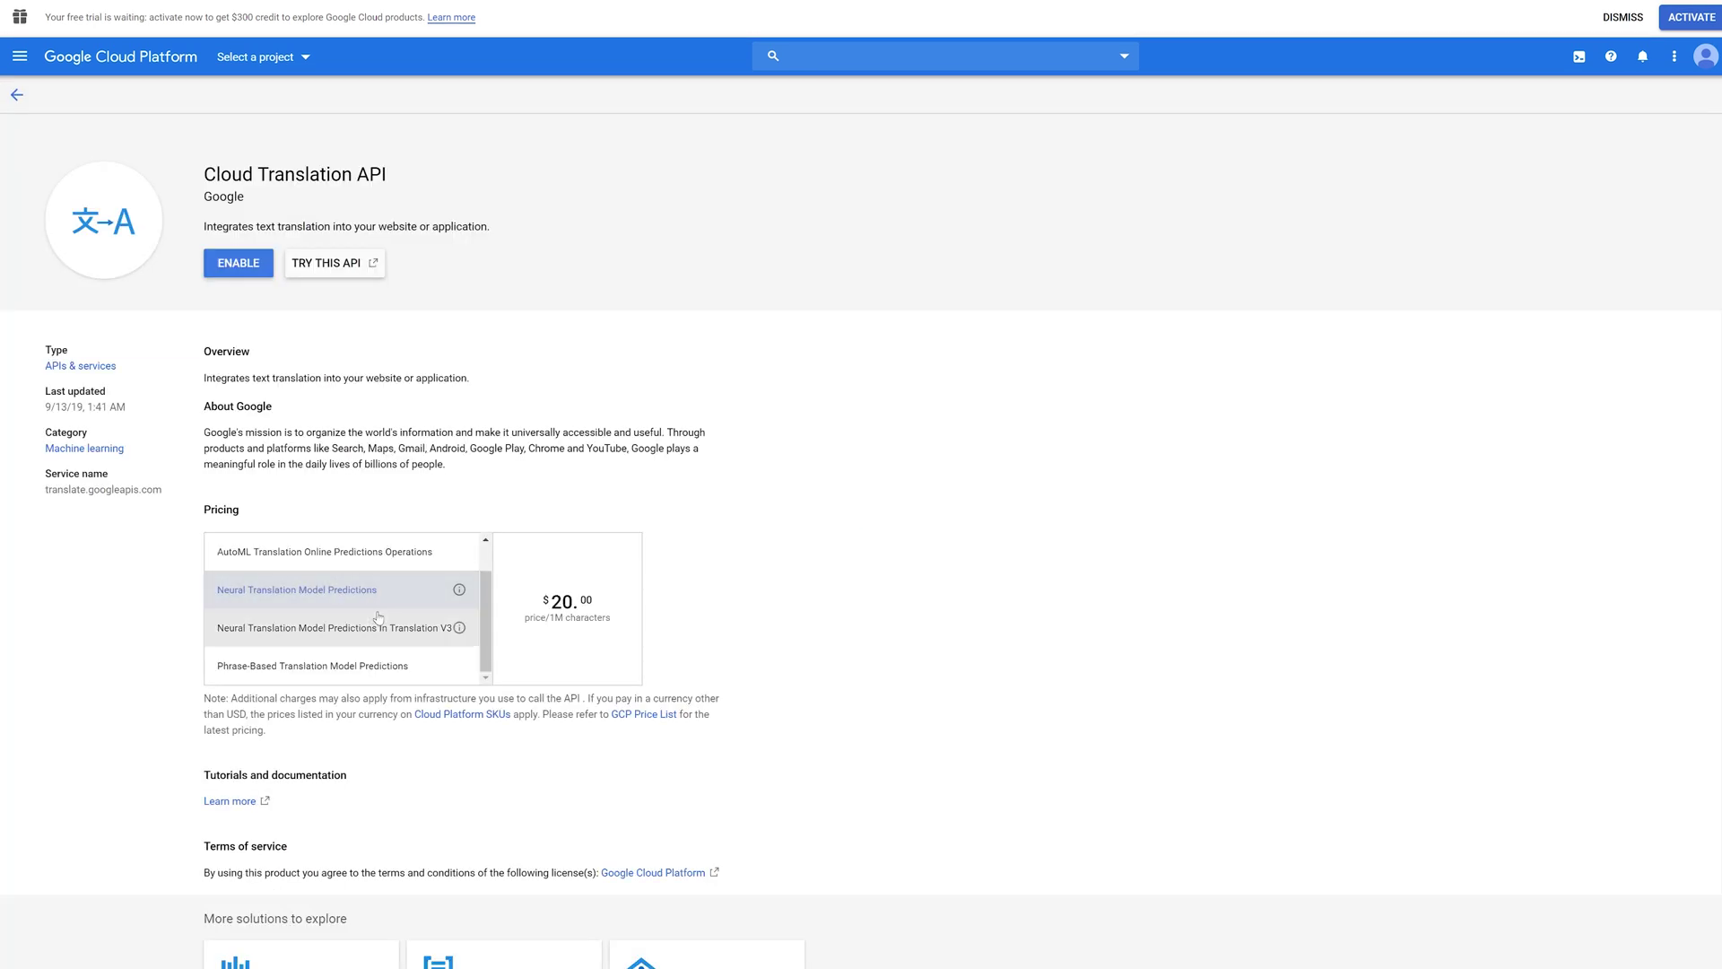
pyautogui.click(375, 628)
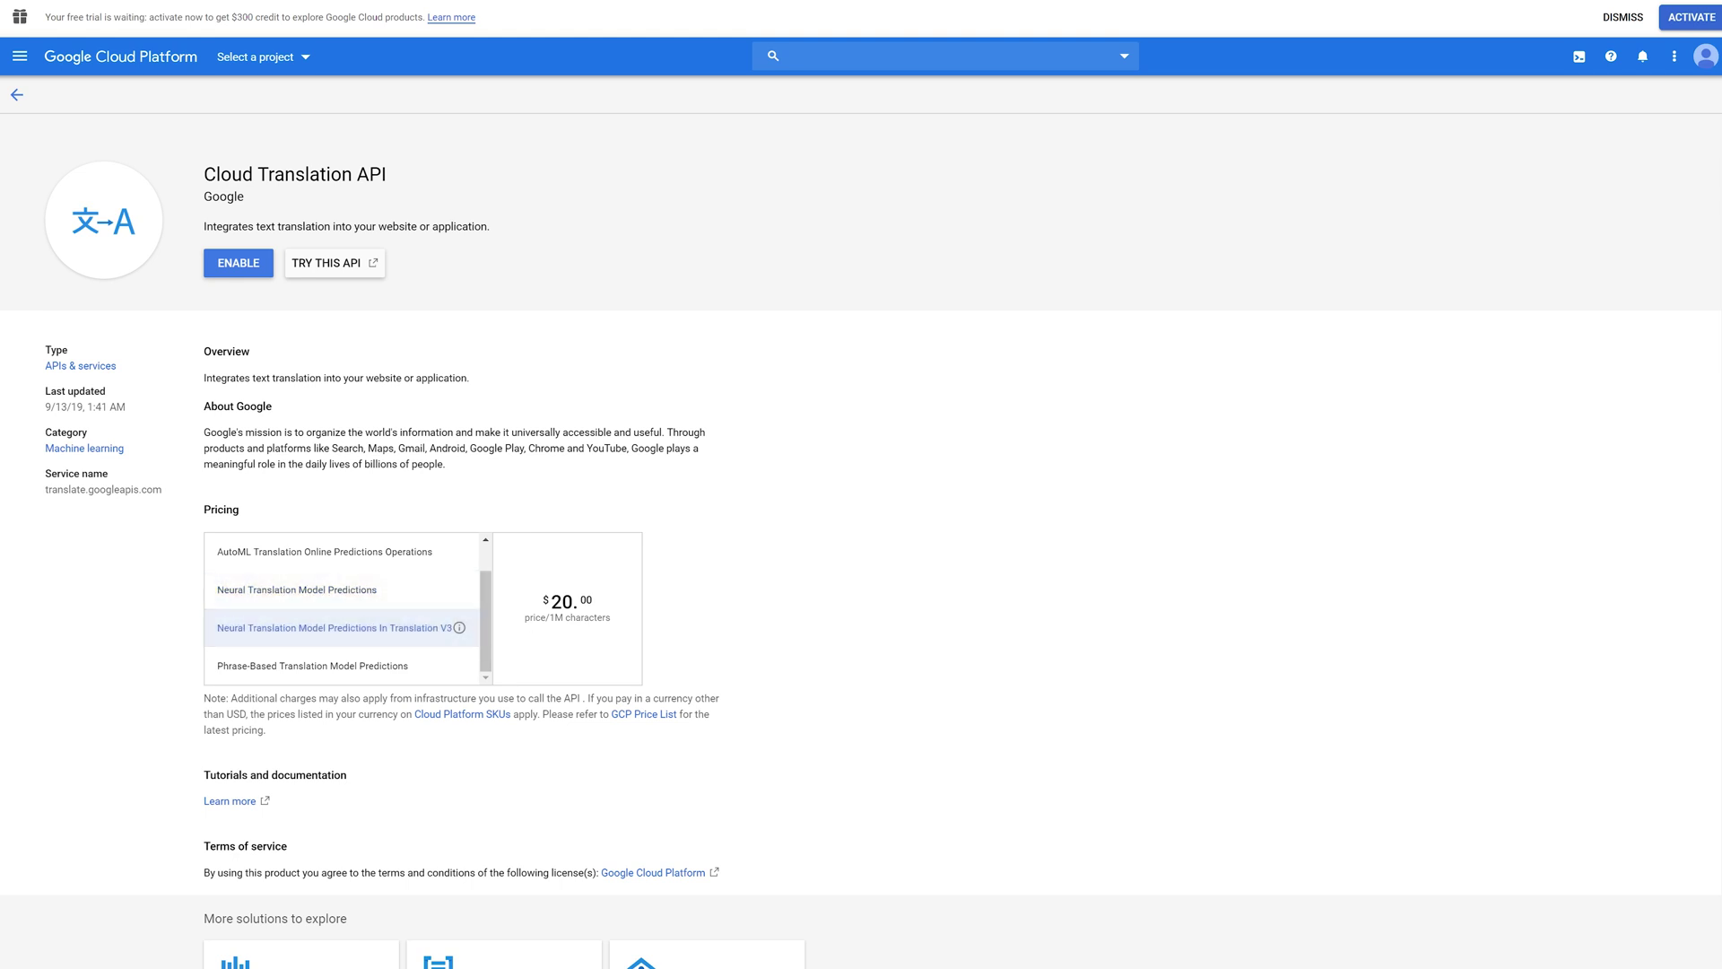
pyautogui.moveTo(603, 603); pyautogui.dragTo(536, 606)
pyautogui.click(555, 612)
pyautogui.click(246, 268)
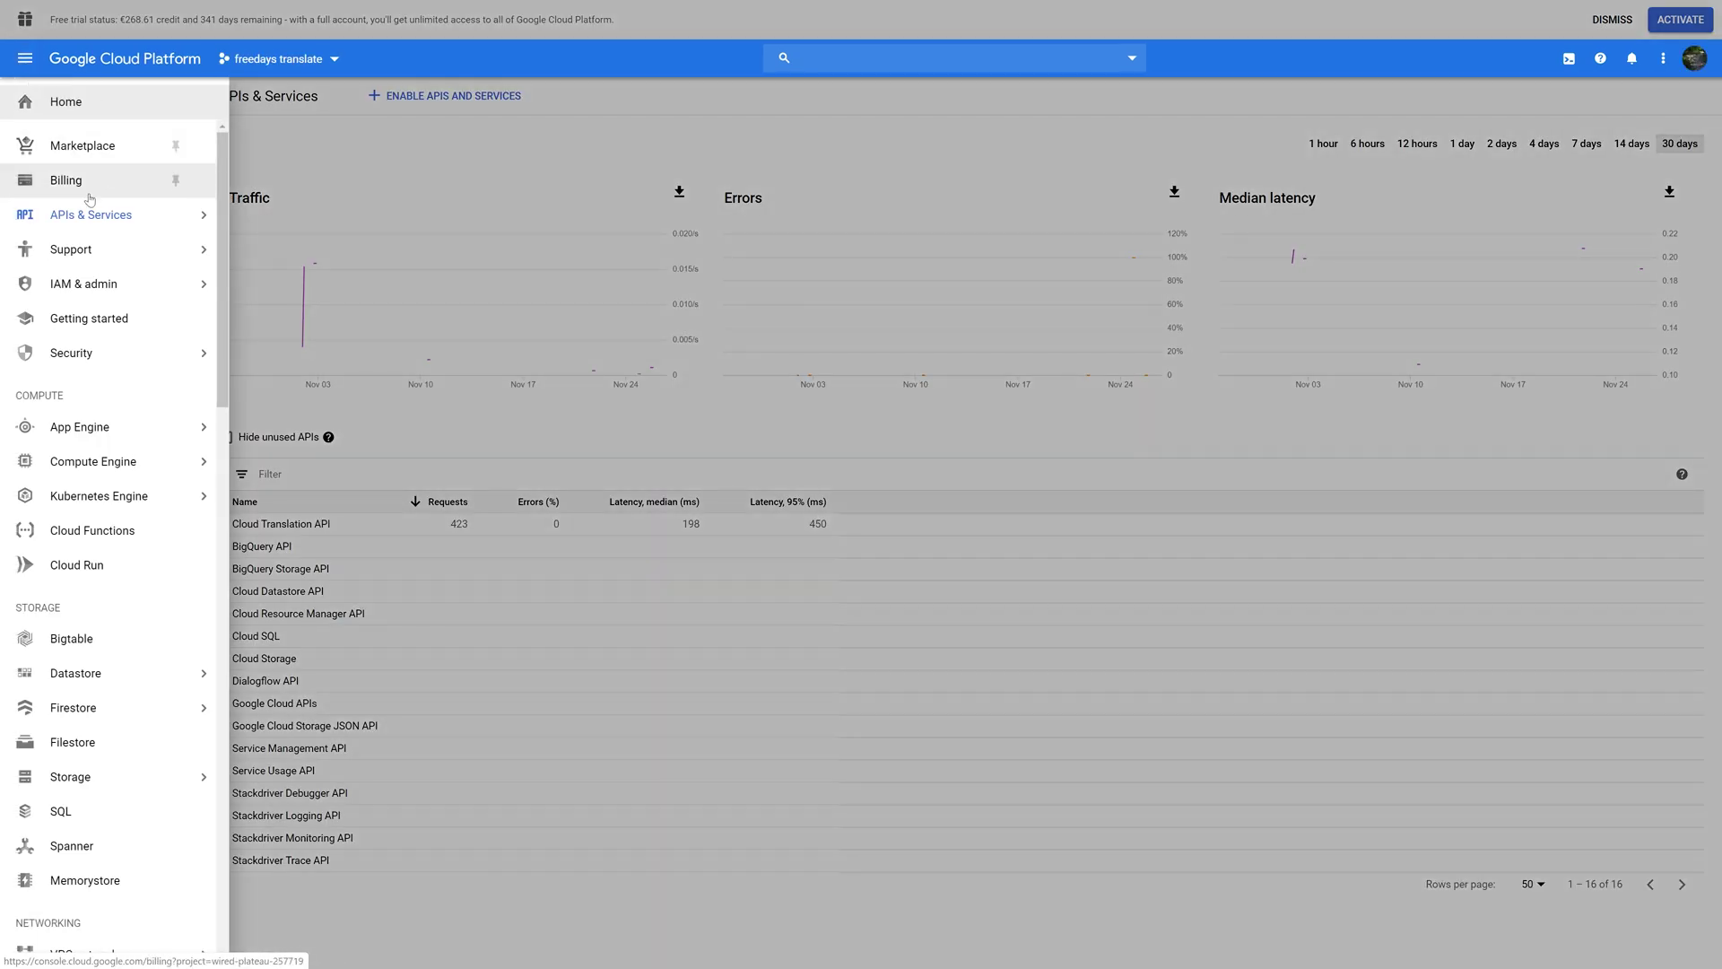
# - Create a new API key in the APIs & Services credentials of the freedays translate project
pyautogui.moveTo(179, 221)
pyautogui.click(269, 274)
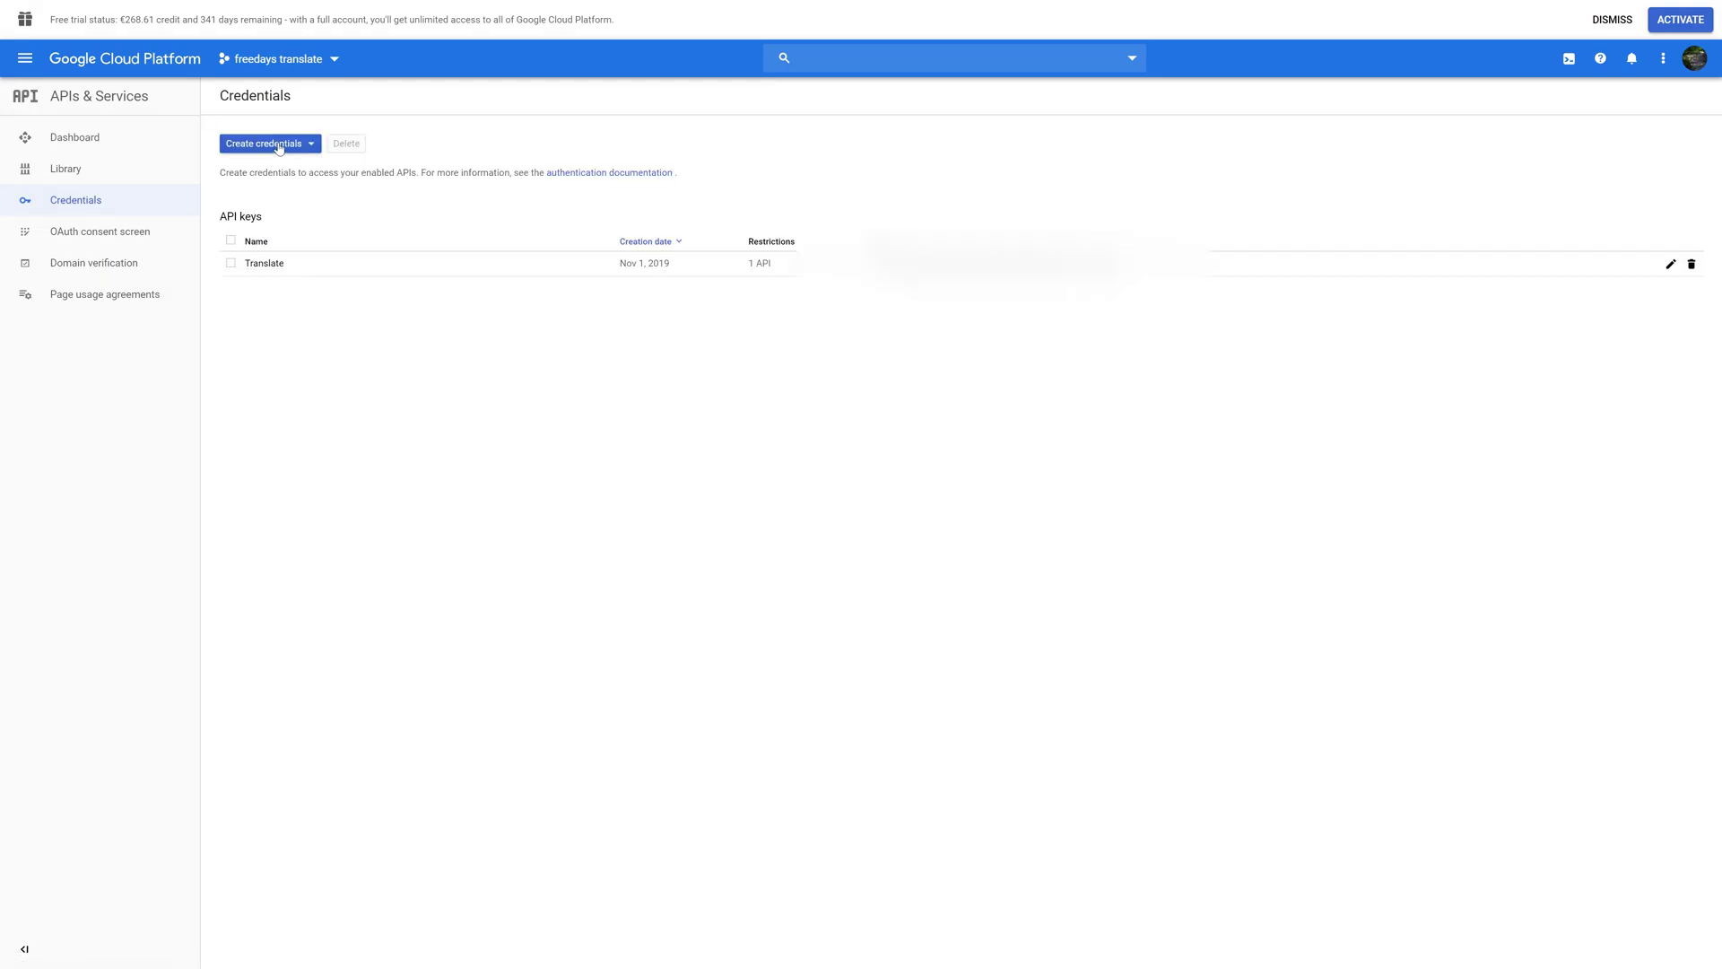
pyautogui.click(278, 146)
pyautogui.click(271, 175)
pyautogui.click(1034, 481)
pyautogui.click(936, 567)
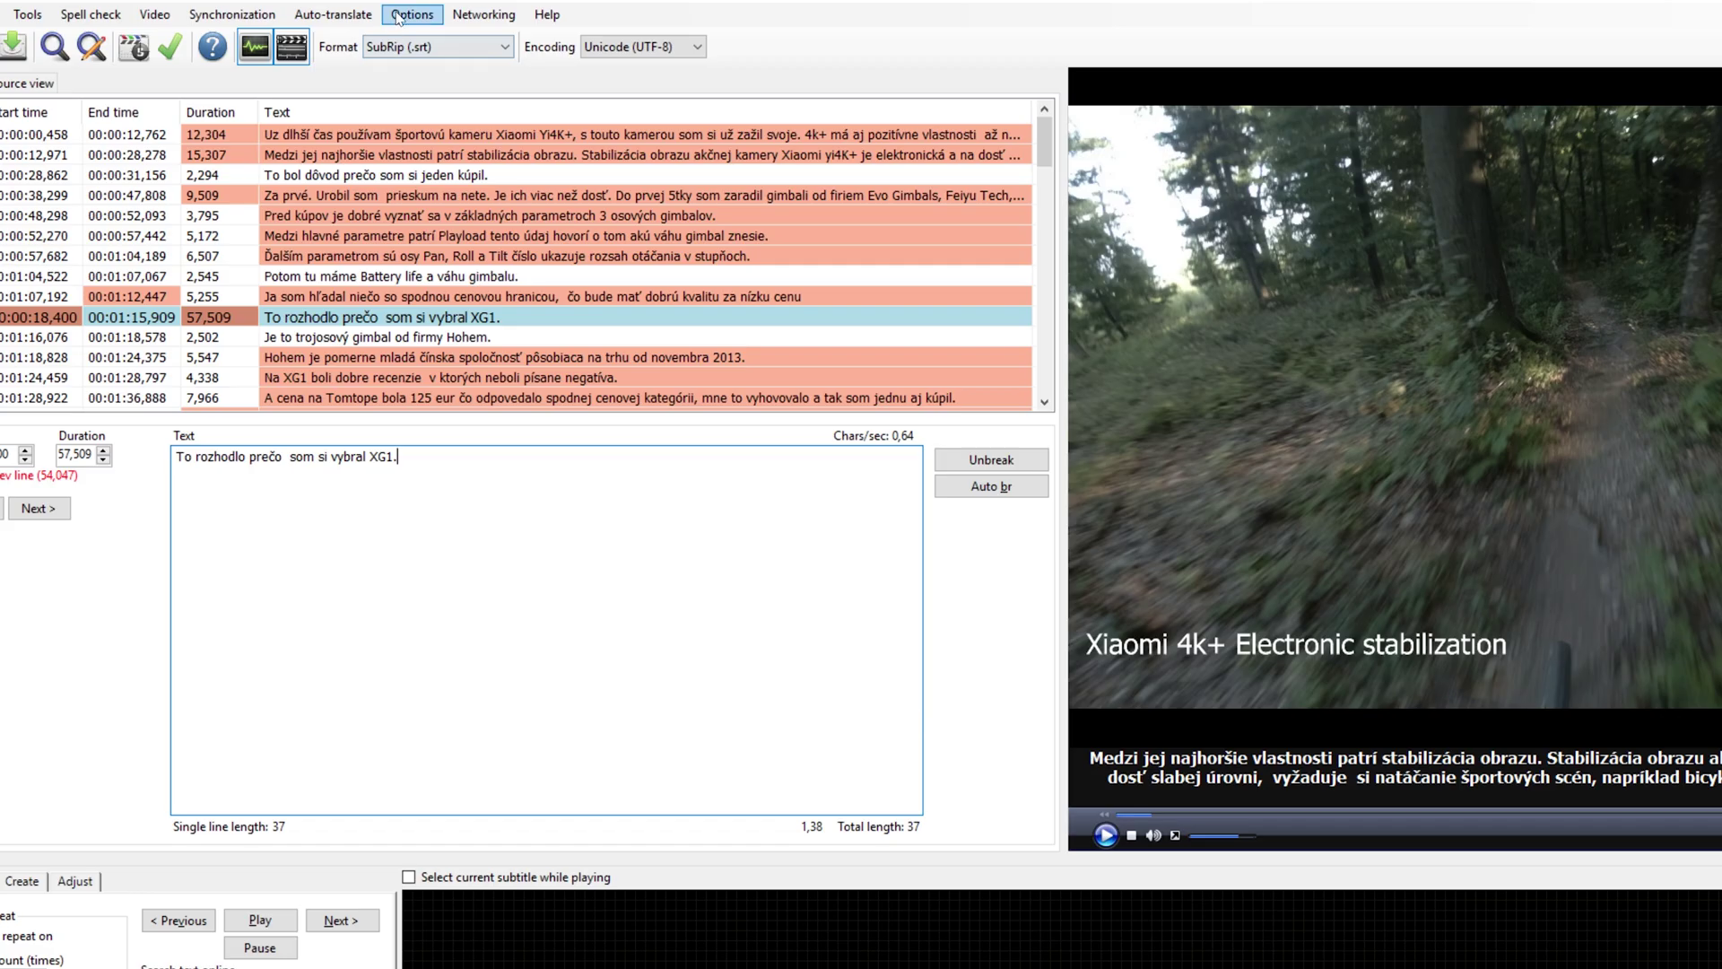
# - Switch to Subtitle Edit and open the Google Translate API key entry in the settings for tools
pyautogui.click(406, 14)
pyautogui.click(399, 18)
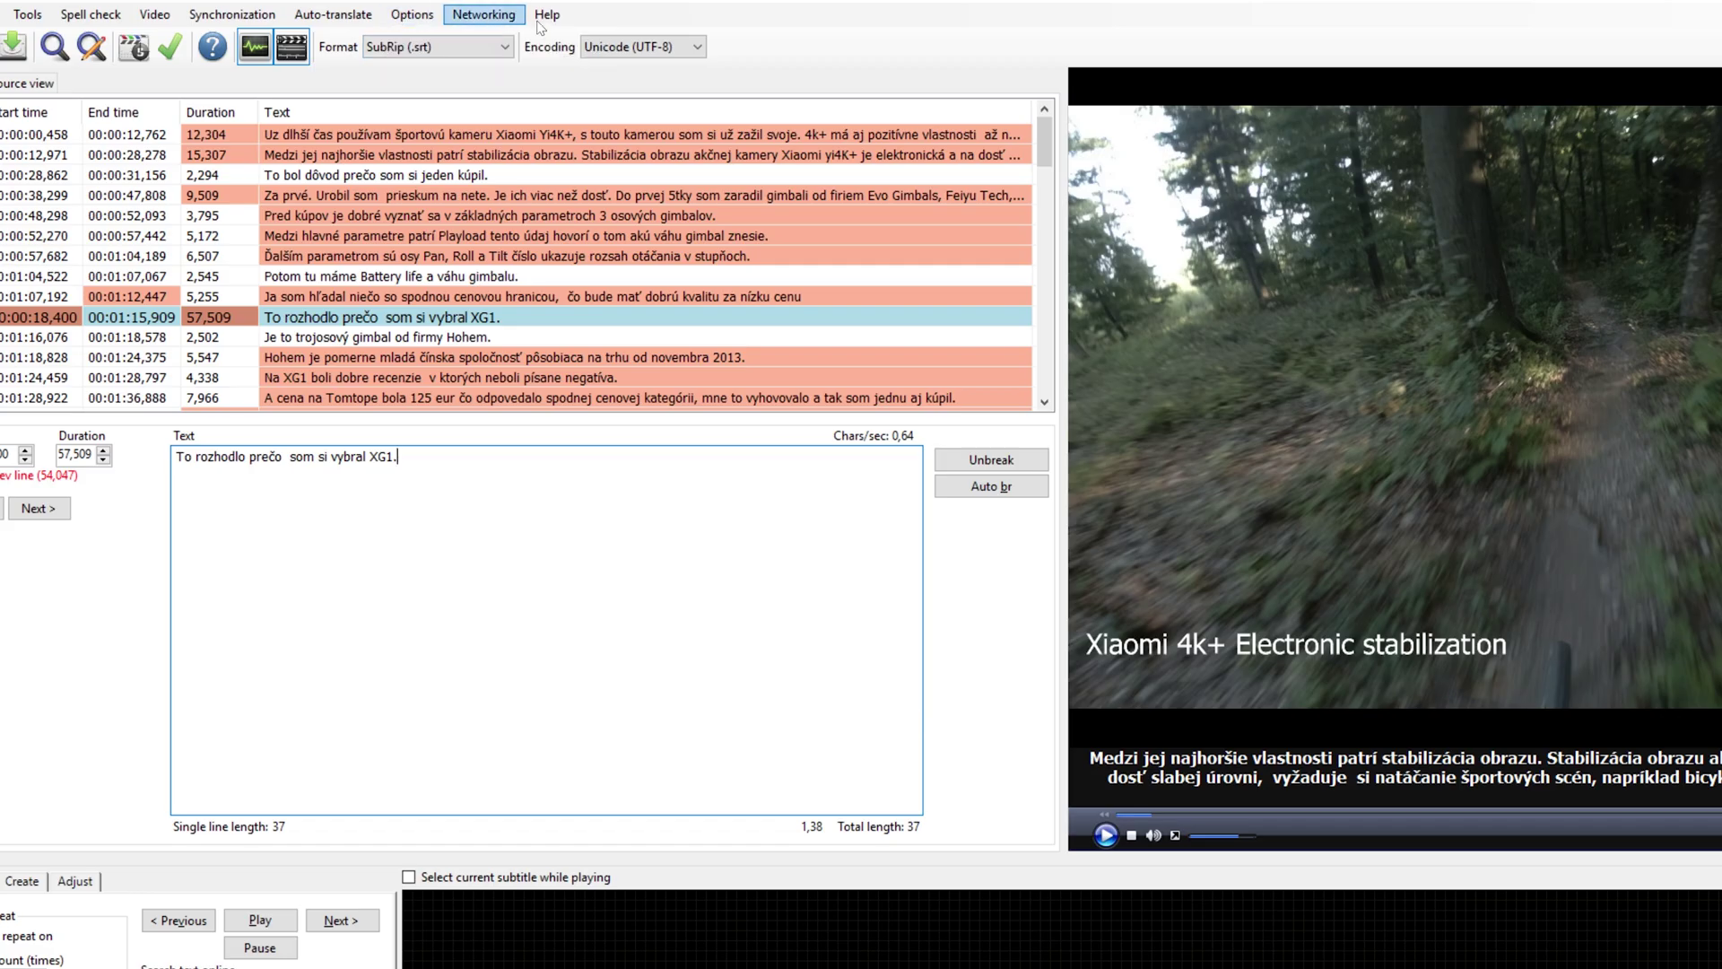
pyautogui.click(412, 14)
pyautogui.click(435, 38)
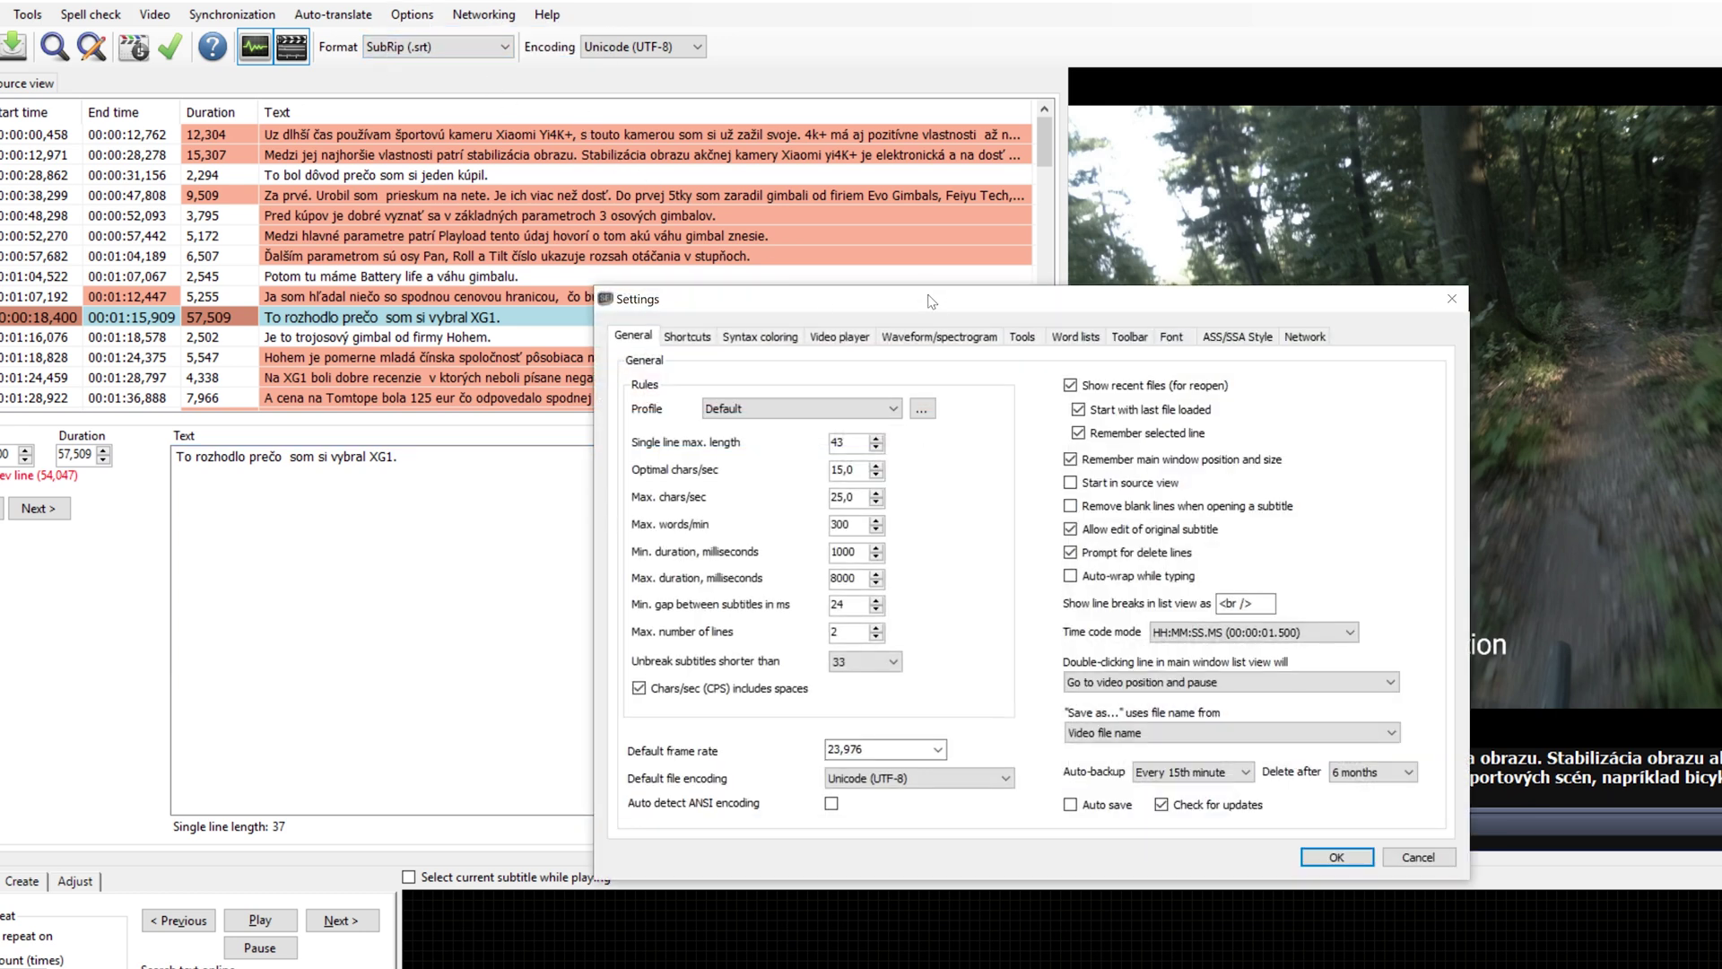
pyautogui.click(1024, 336)
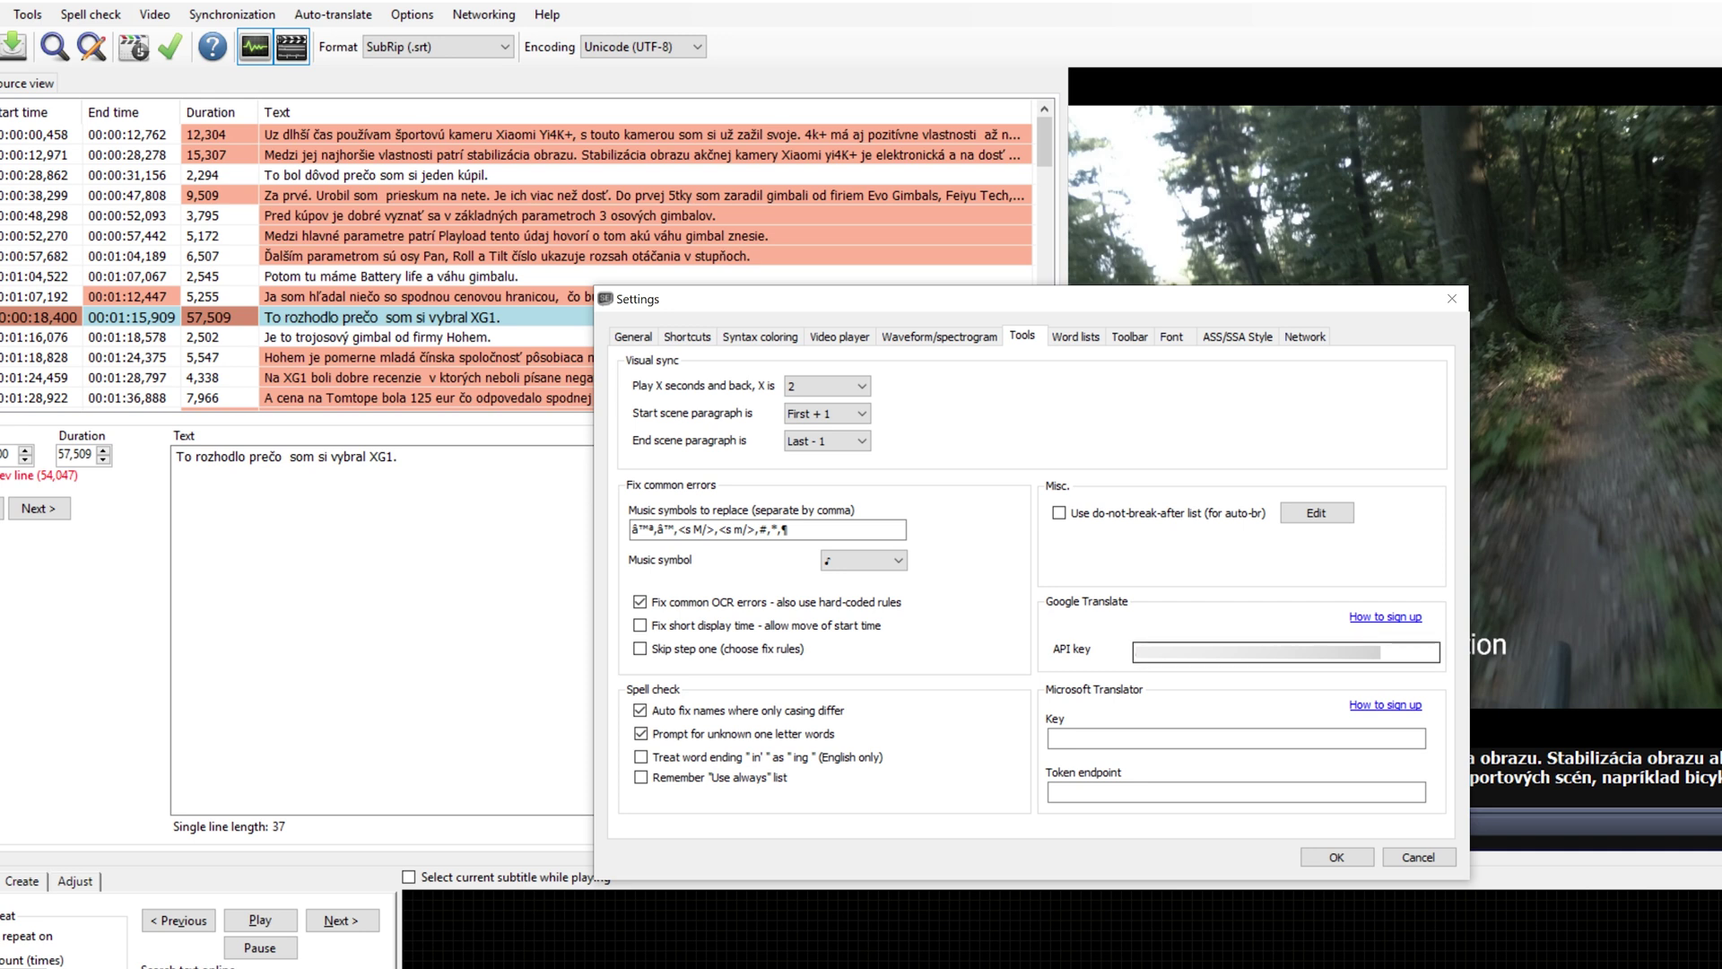
pyautogui.click(1157, 651)
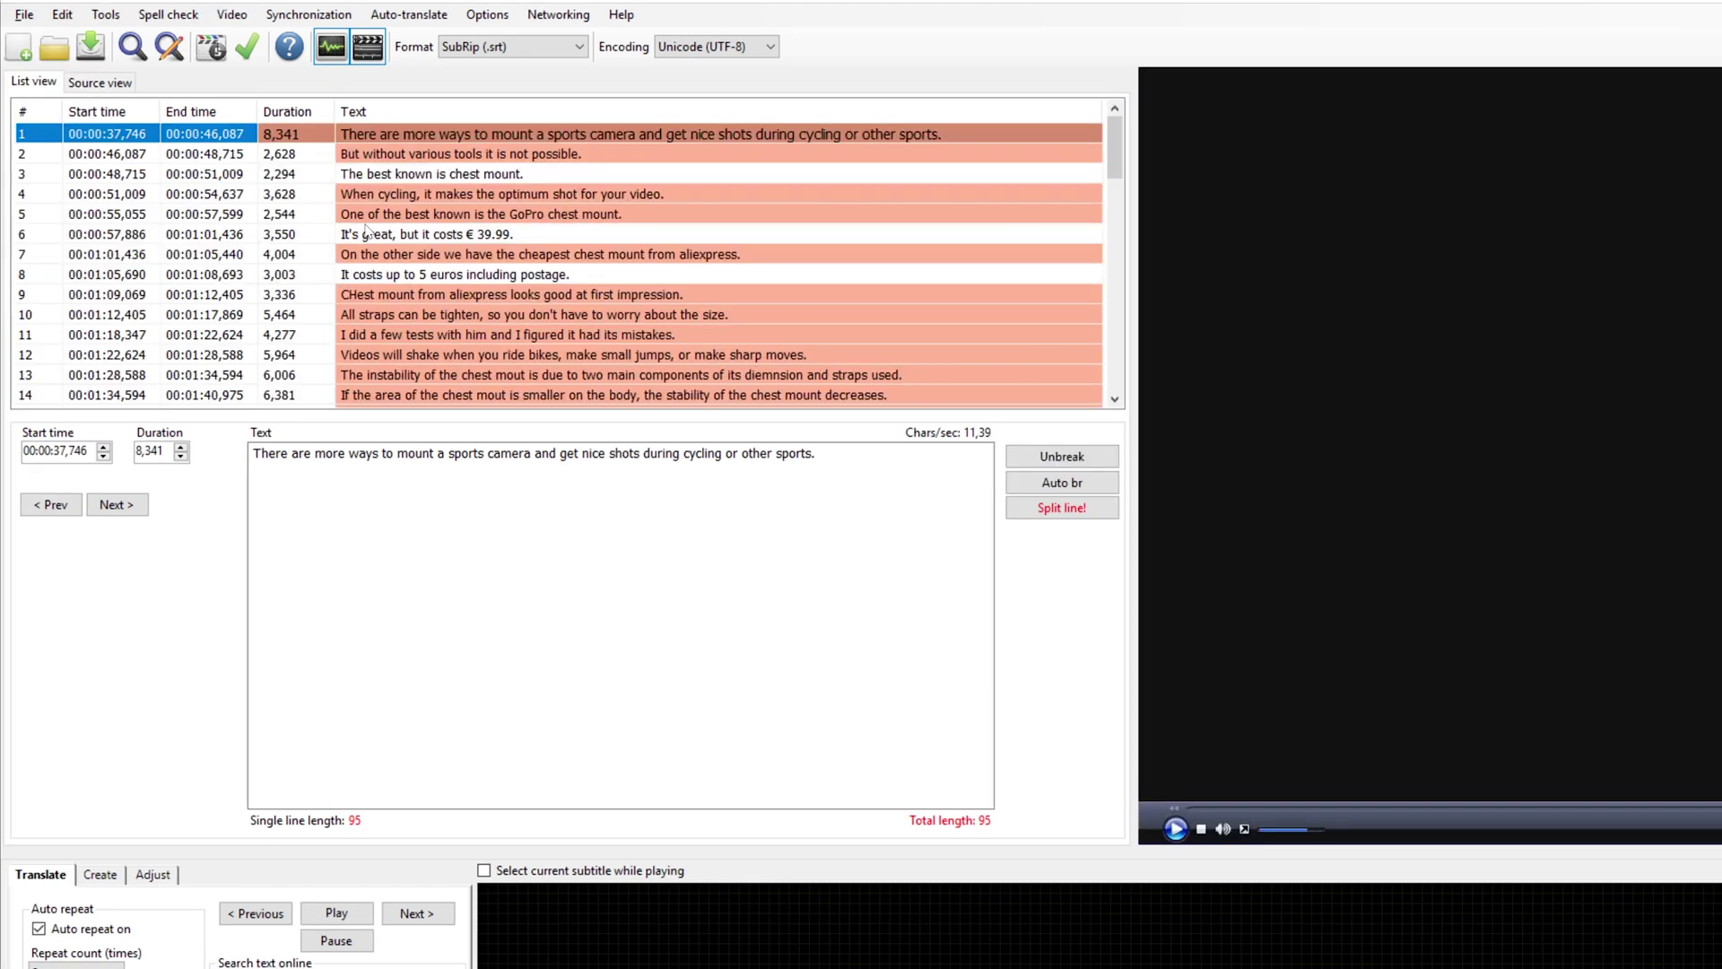
# - Translate the subtitles from English to Arabic with Google translate
pyautogui.click(408, 14)
pyautogui.click(437, 40)
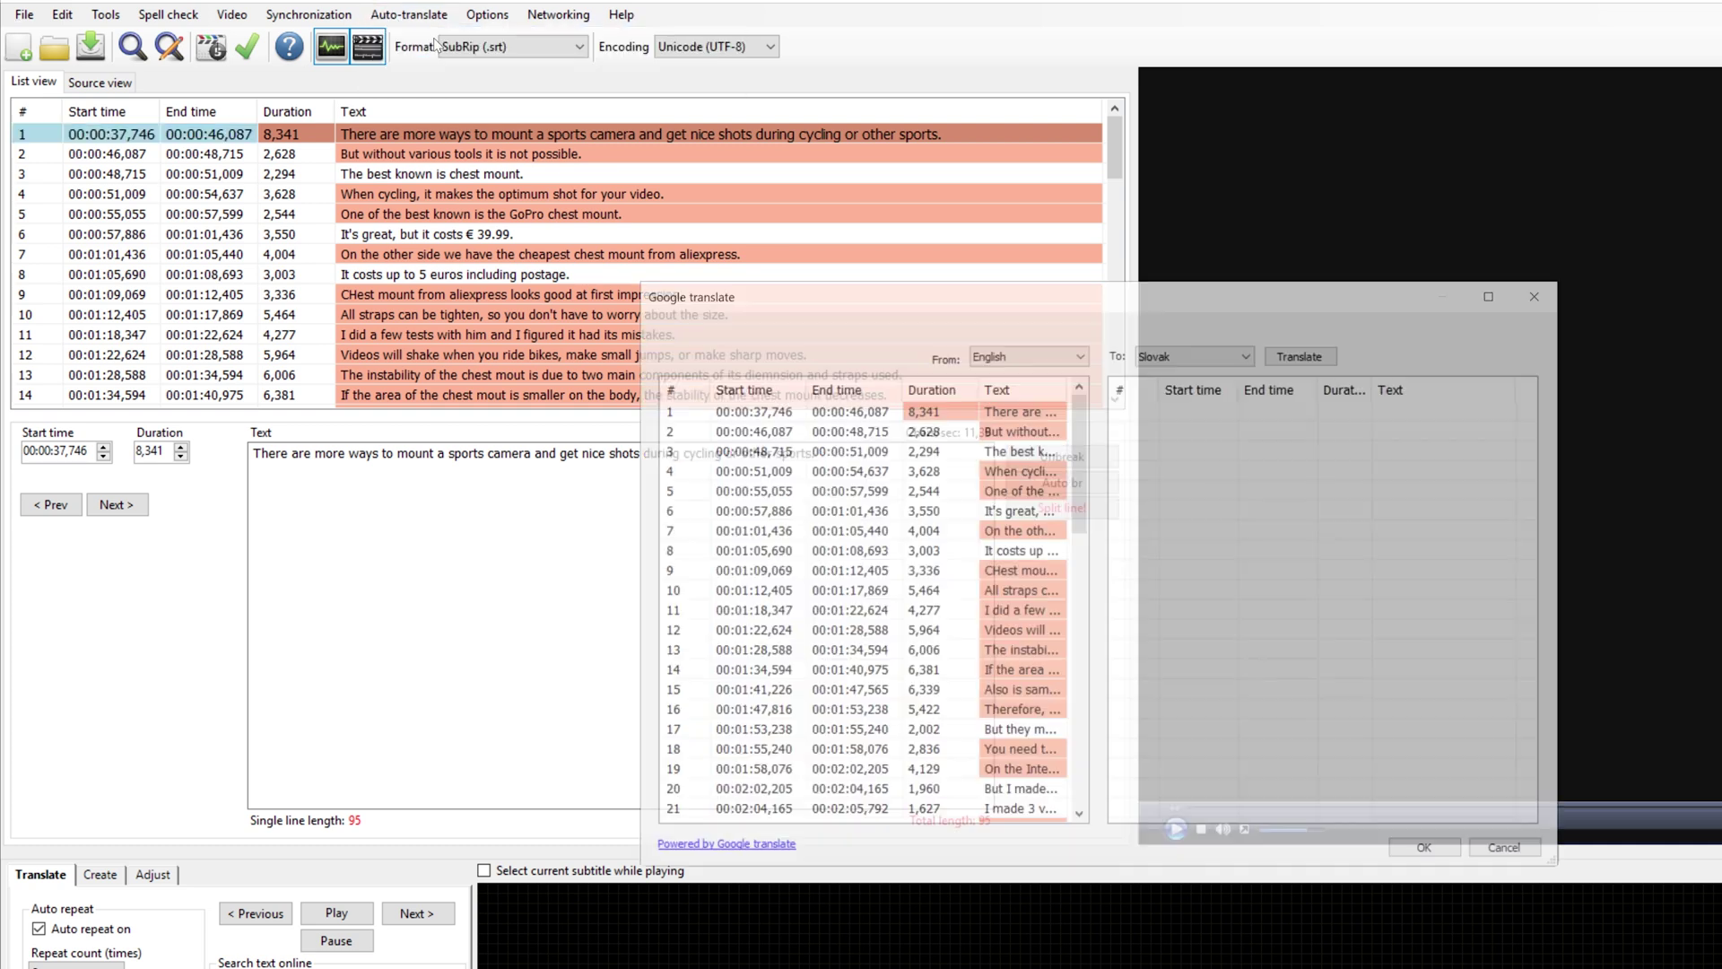
pyautogui.click(1199, 357)
pyautogui.scroll(10, 1198, 538)
pyautogui.click(1198, 422)
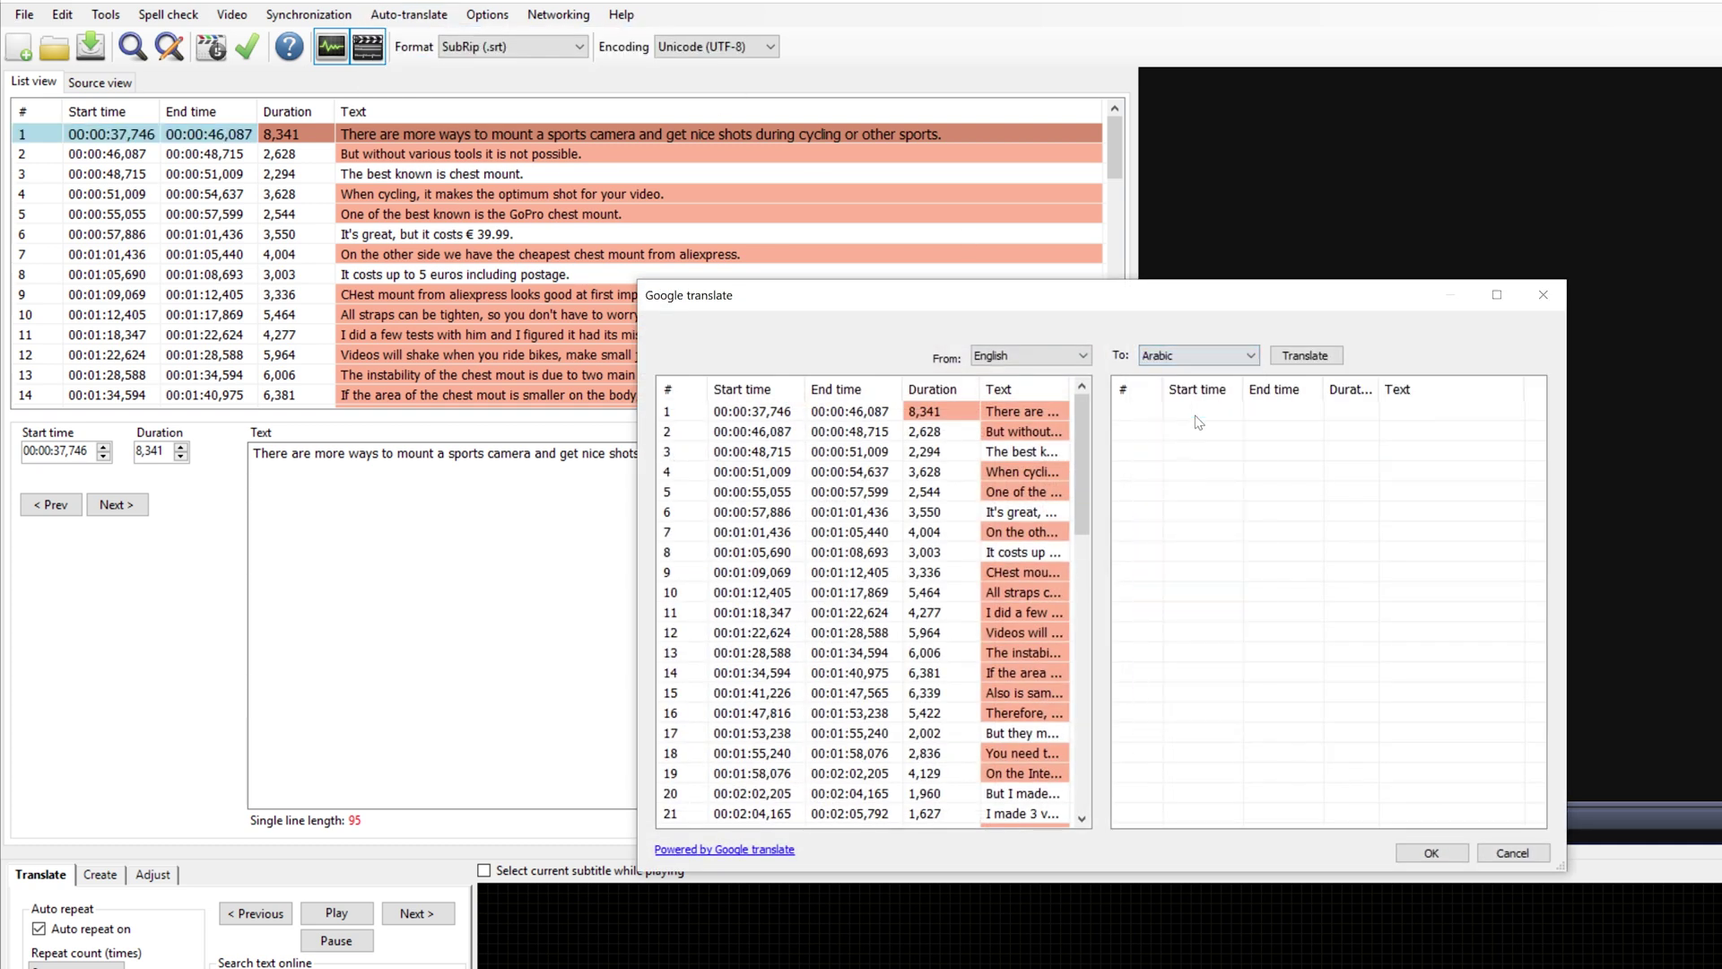
pyautogui.click(1313, 357)
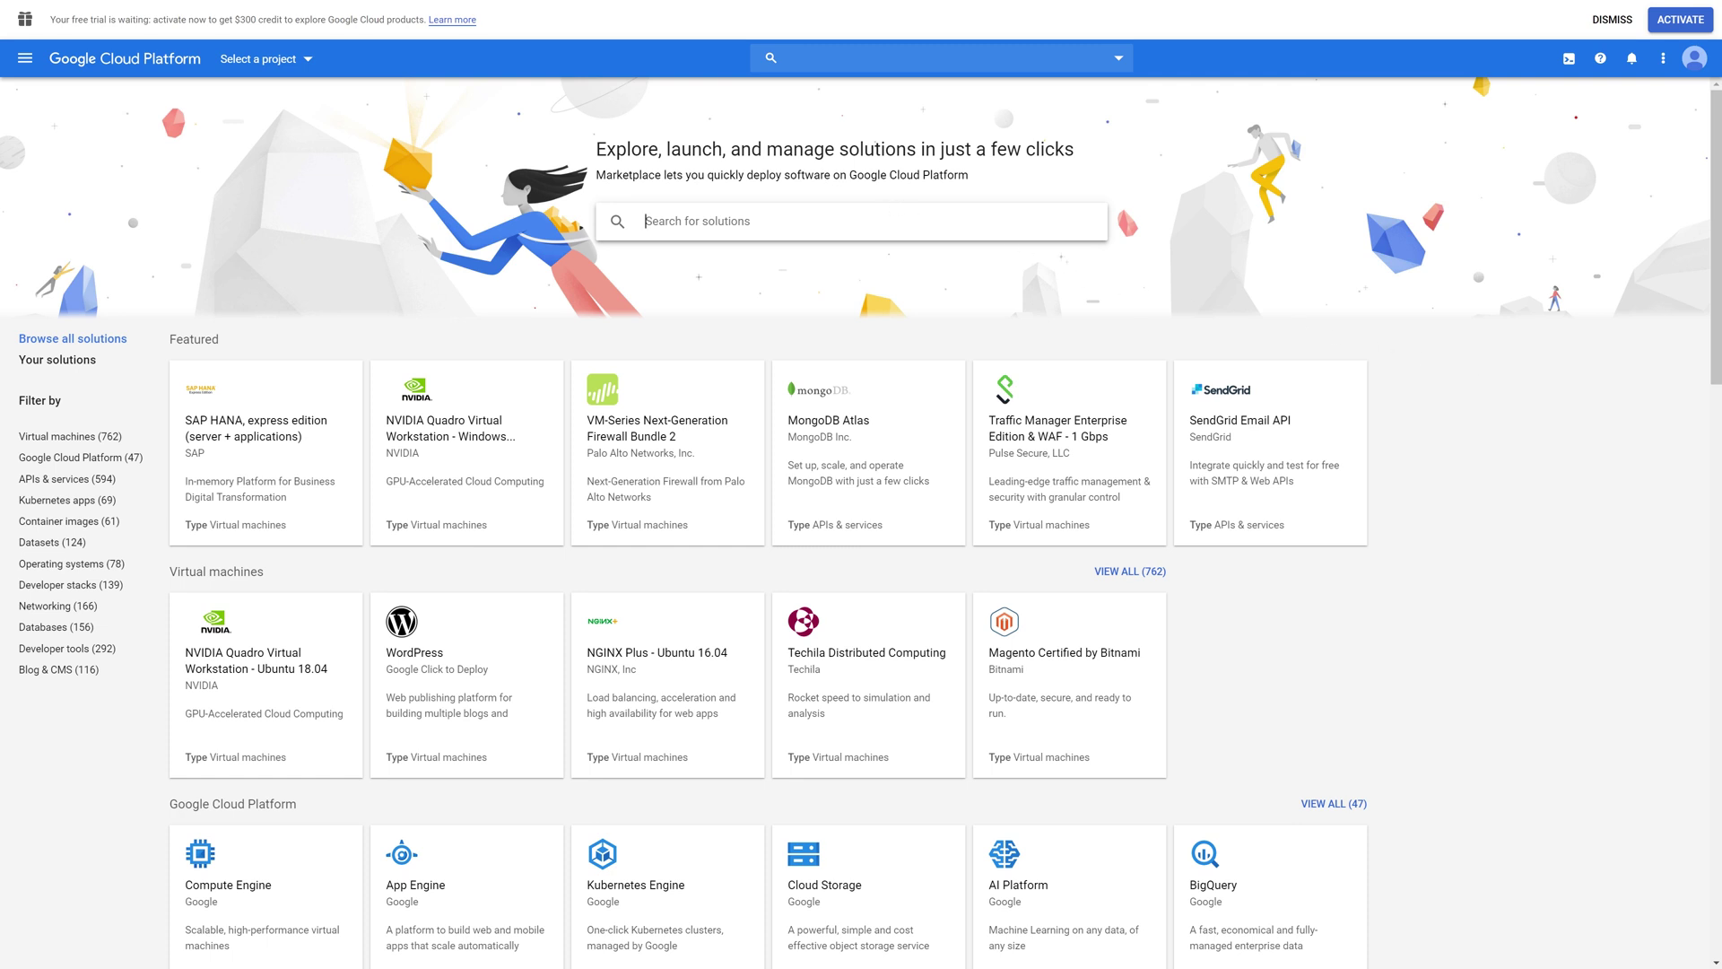
# - Search the Google Cloud Marketplace in the browser for "text" and open the Cloud Text-to-Speech API page
pyautogui.write('text')
pyautogui.press('Return')
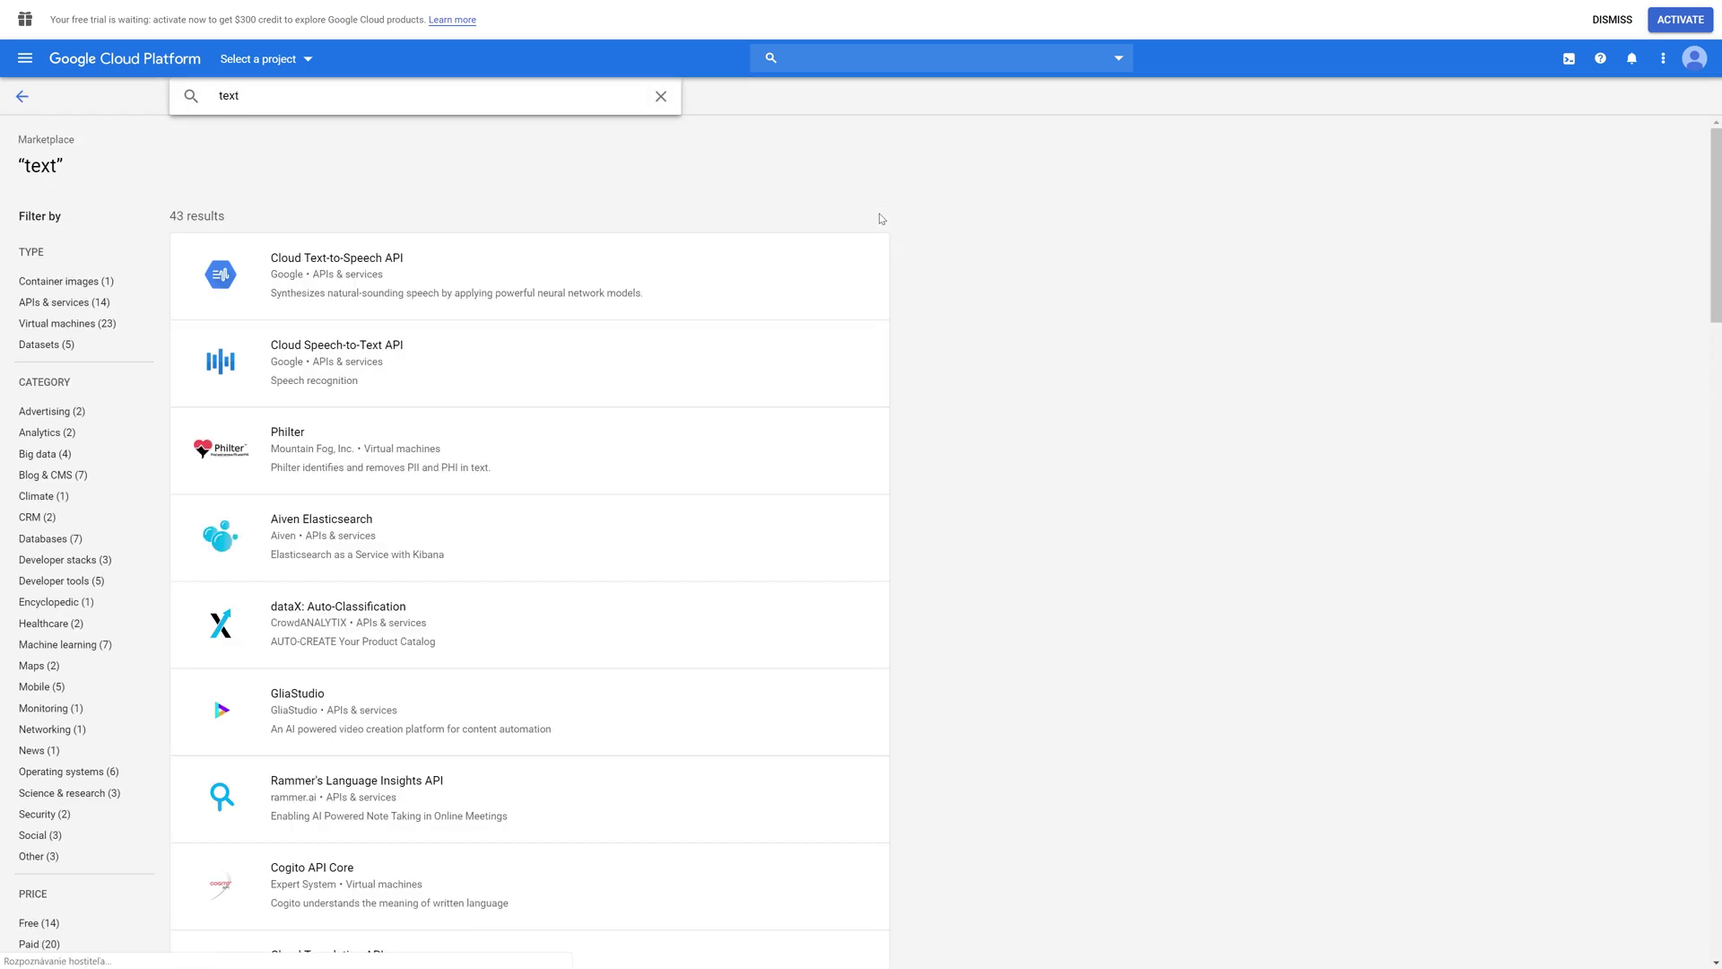
pyautogui.click(711, 256)
# - Highlight the Cloud Text-to-Speech API title and view its pricing for wavenet voices
pyautogui.moveTo(206, 173); pyautogui.dragTo(466, 169)
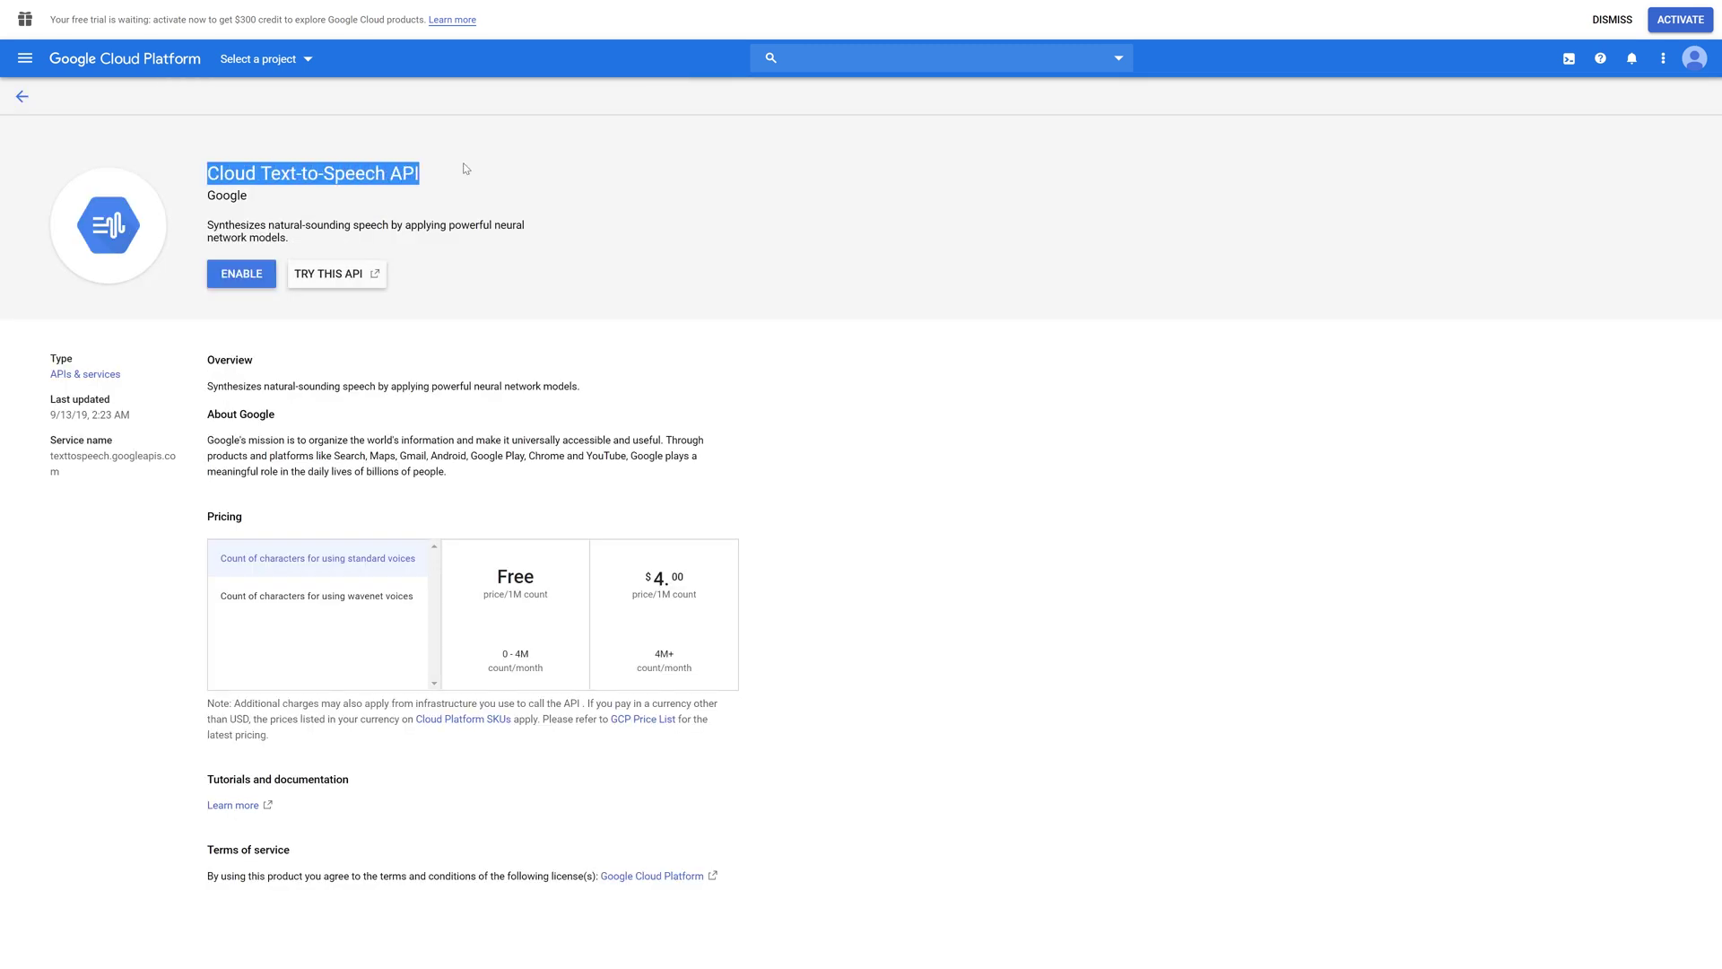
pyautogui.click(630, 270)
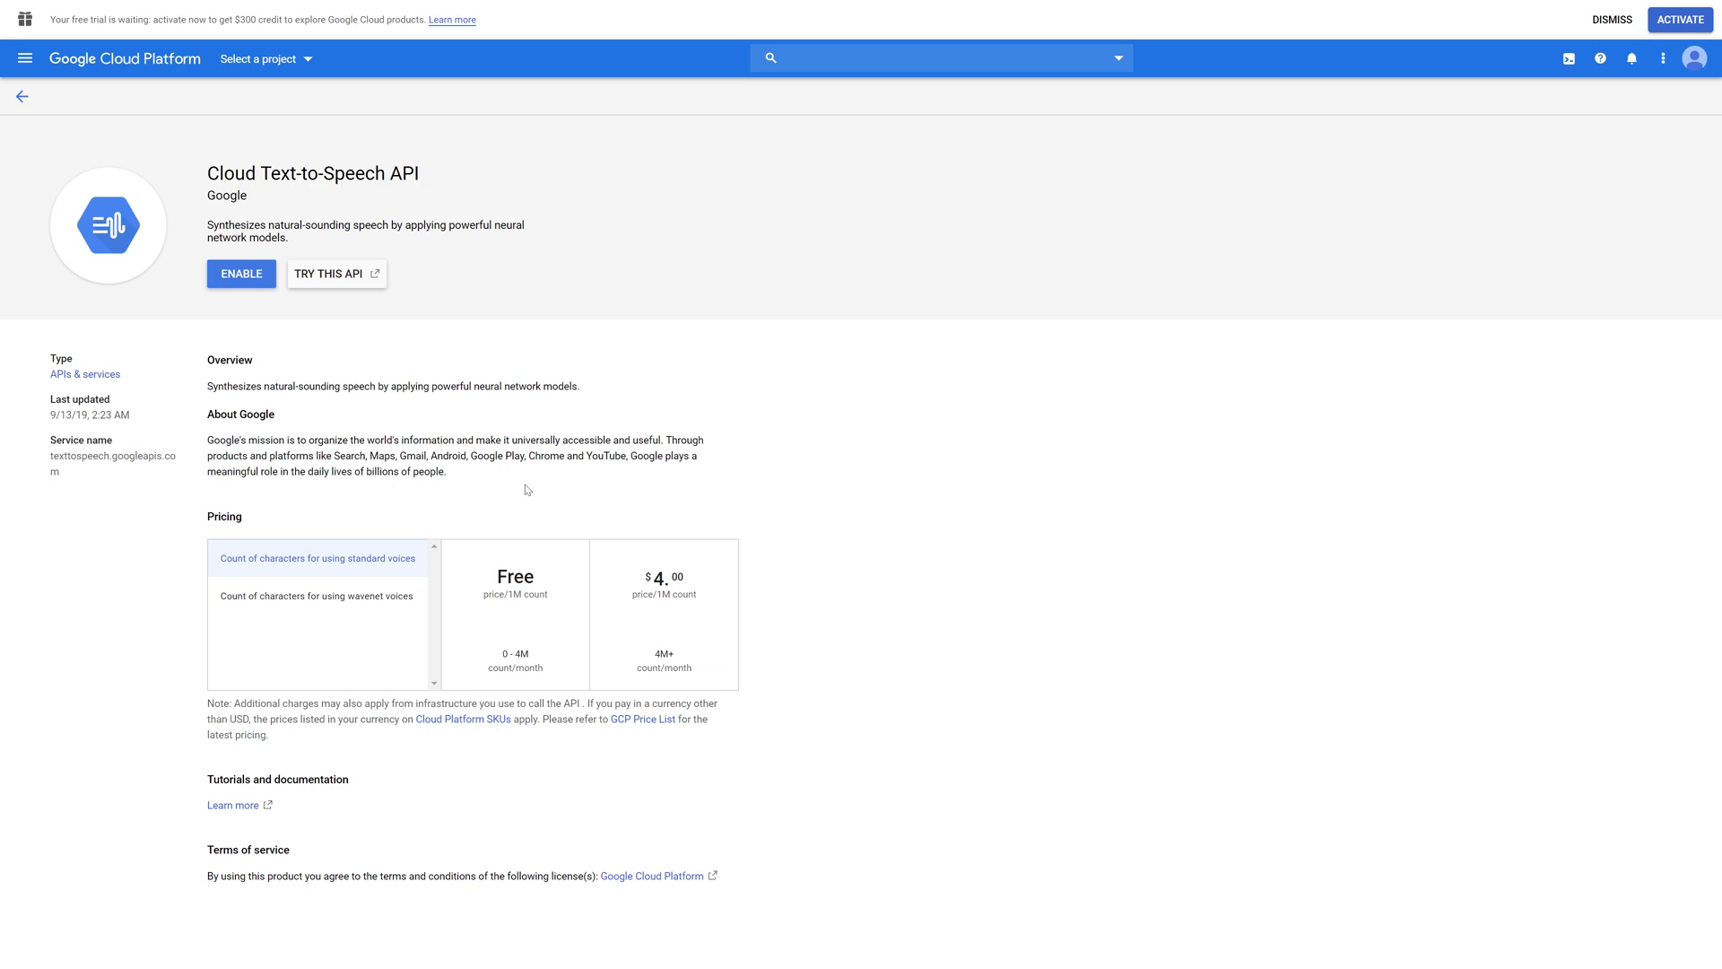
pyautogui.click(403, 606)
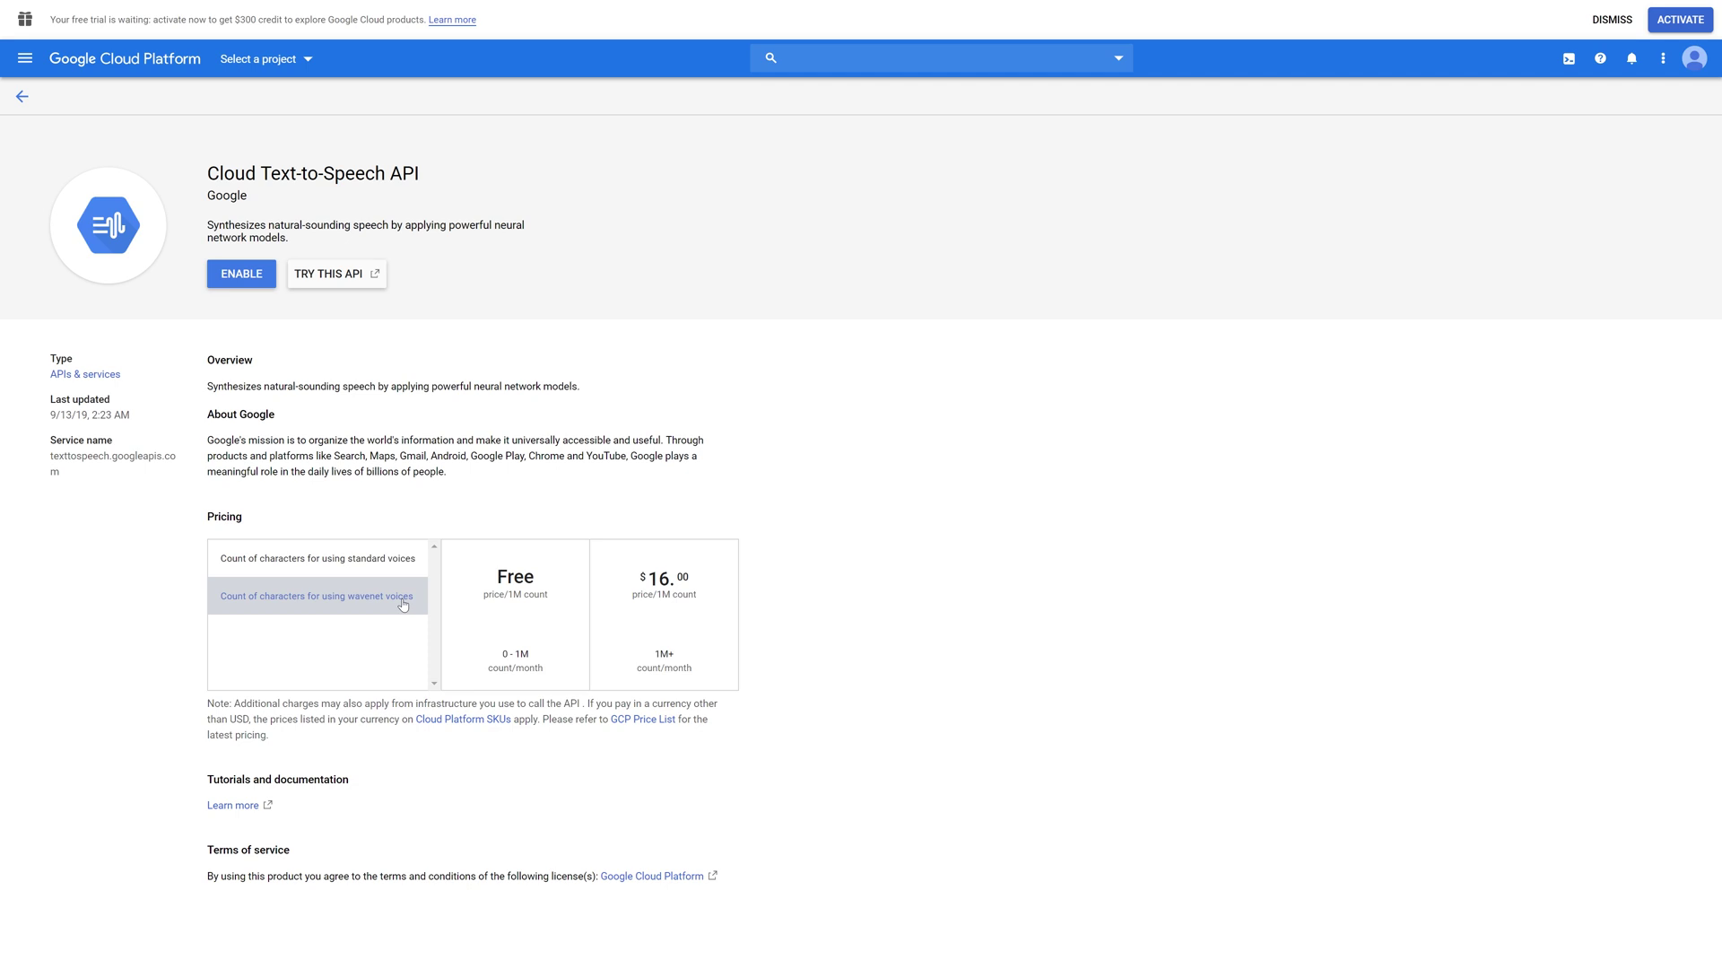
# - Highlight the price per 1M count for wavenet voices above the free tier
pyautogui.moveTo(725, 597); pyautogui.dragTo(632, 590)
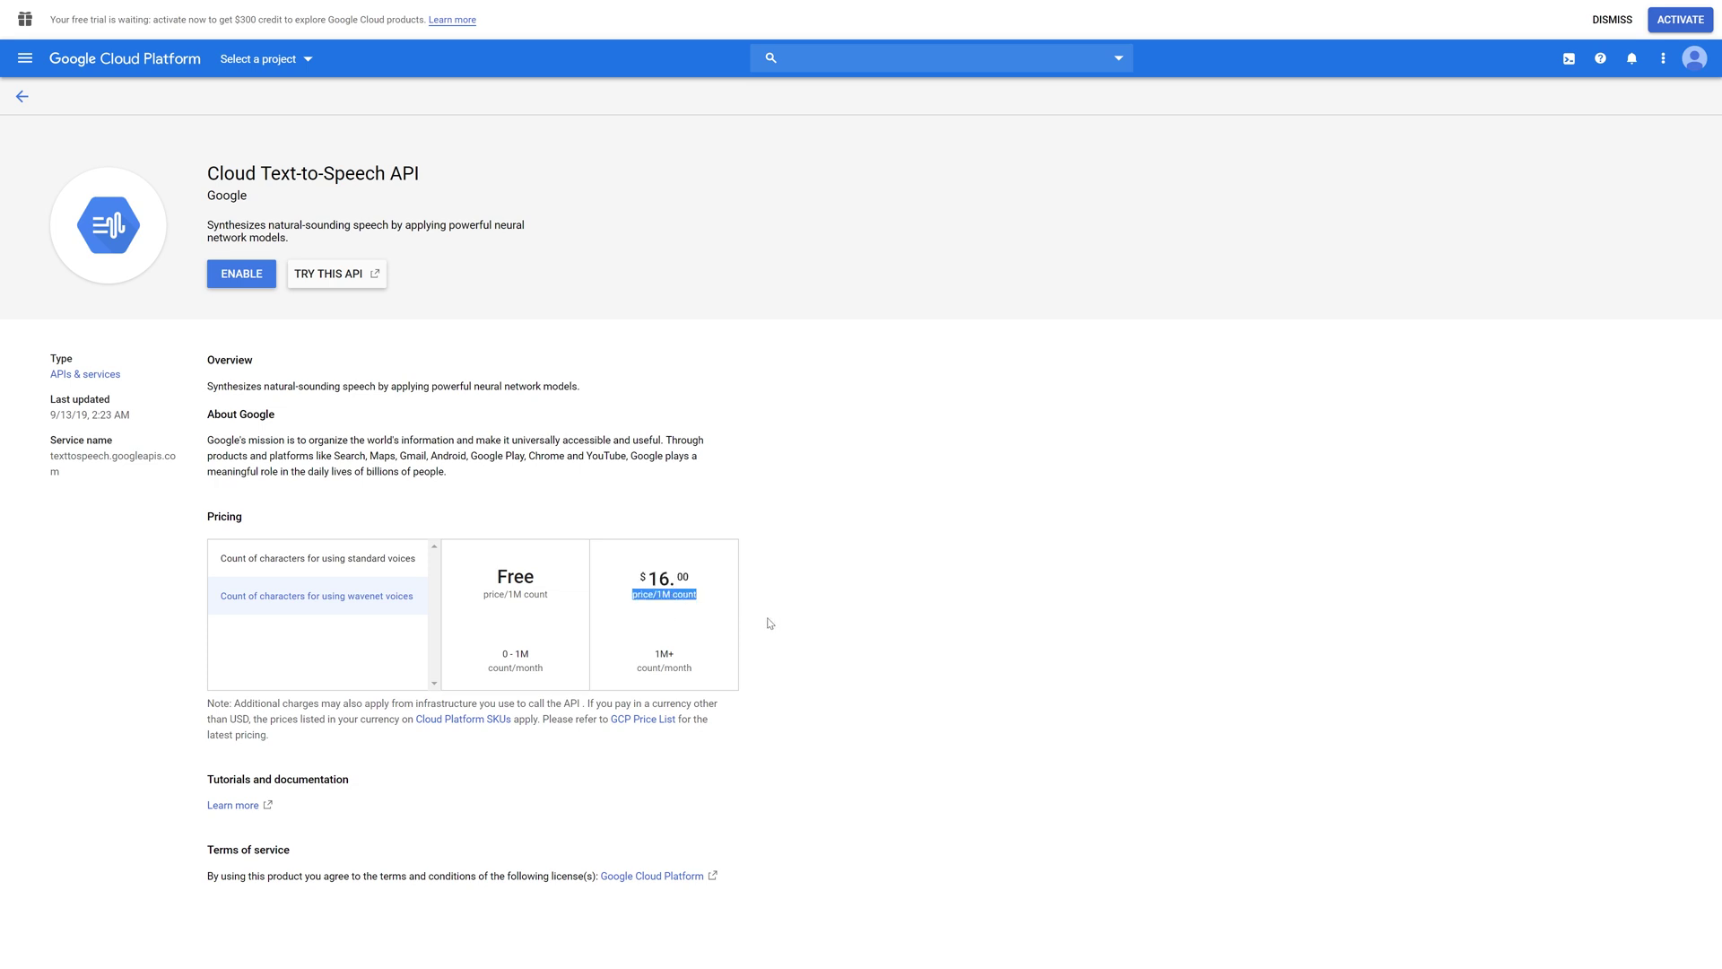
pyautogui.click(801, 625)
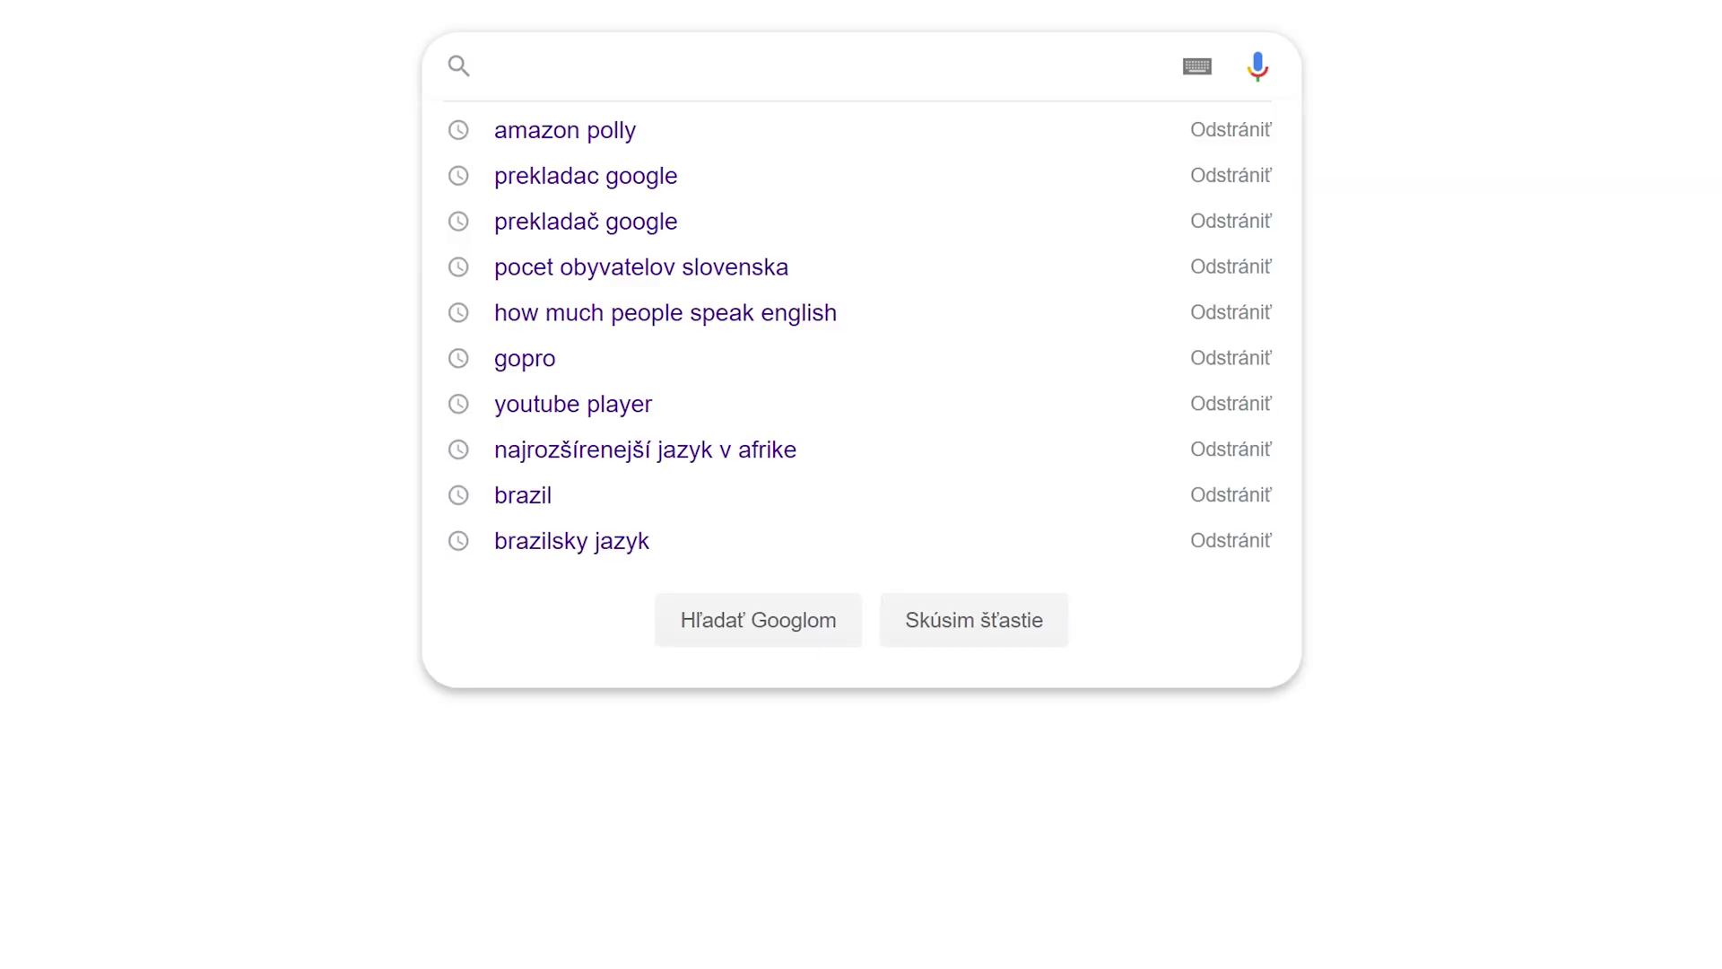
# - Go to aws.amazon.com and open the Amazon Polly service from the AWS Management Console
pyautogui.write('aws')
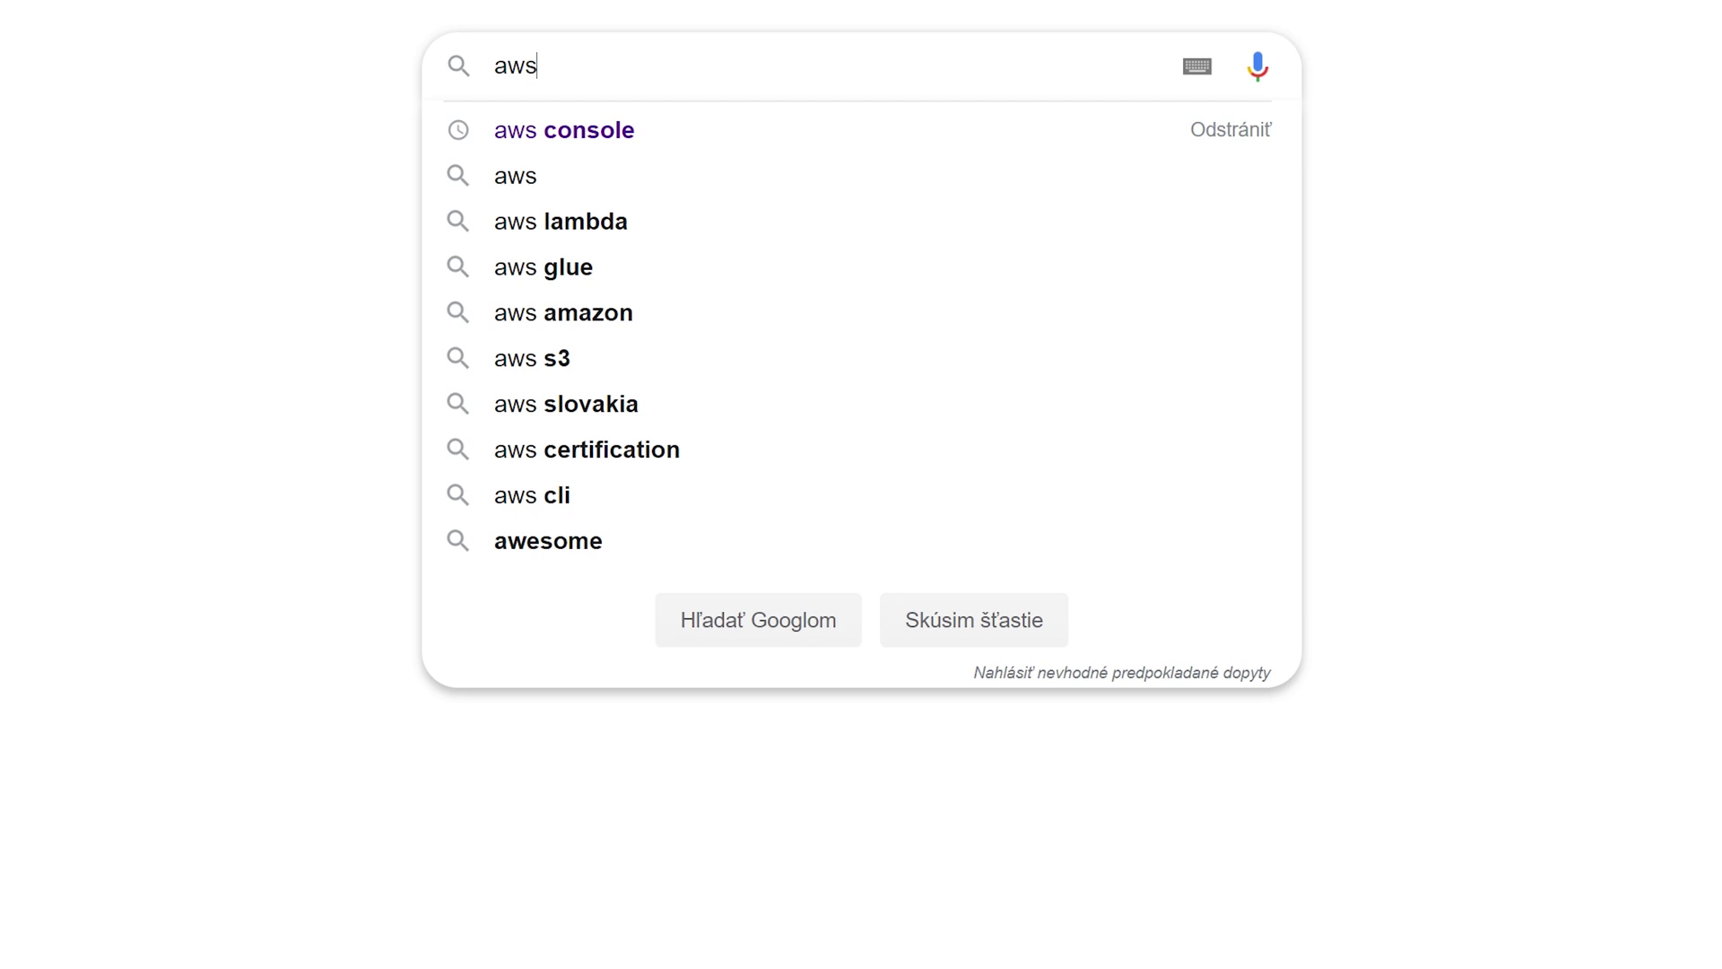
pyautogui.write('.amazon.com')
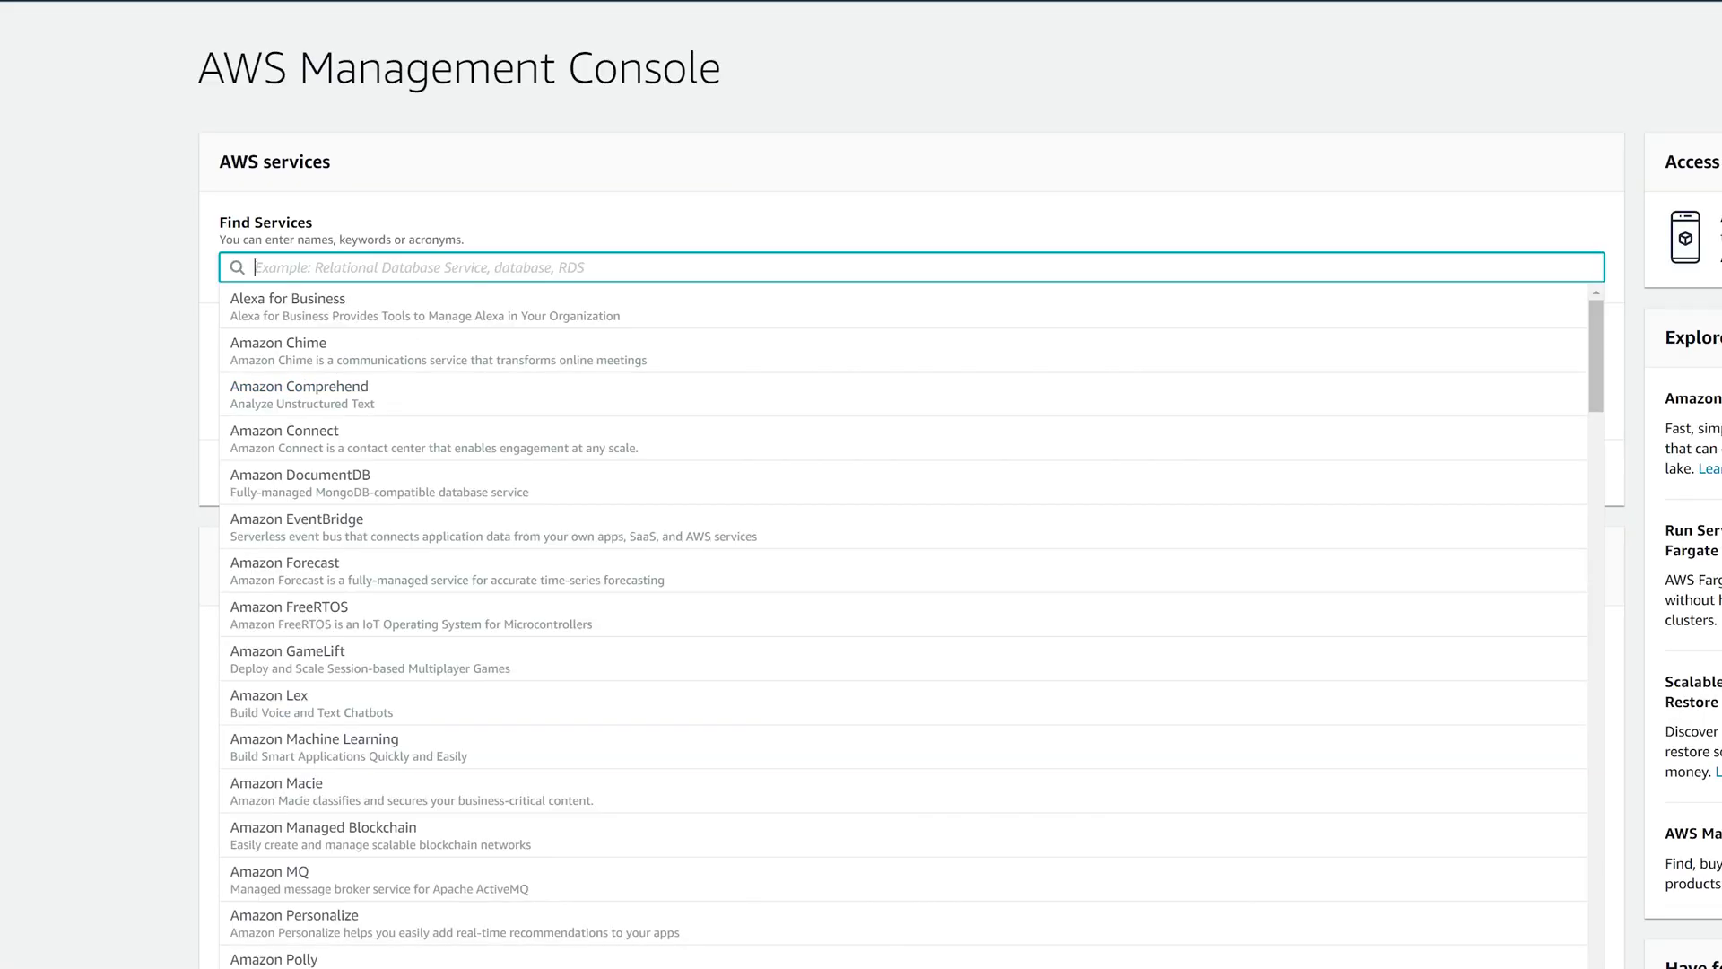
pyautogui.write('amazon pol')
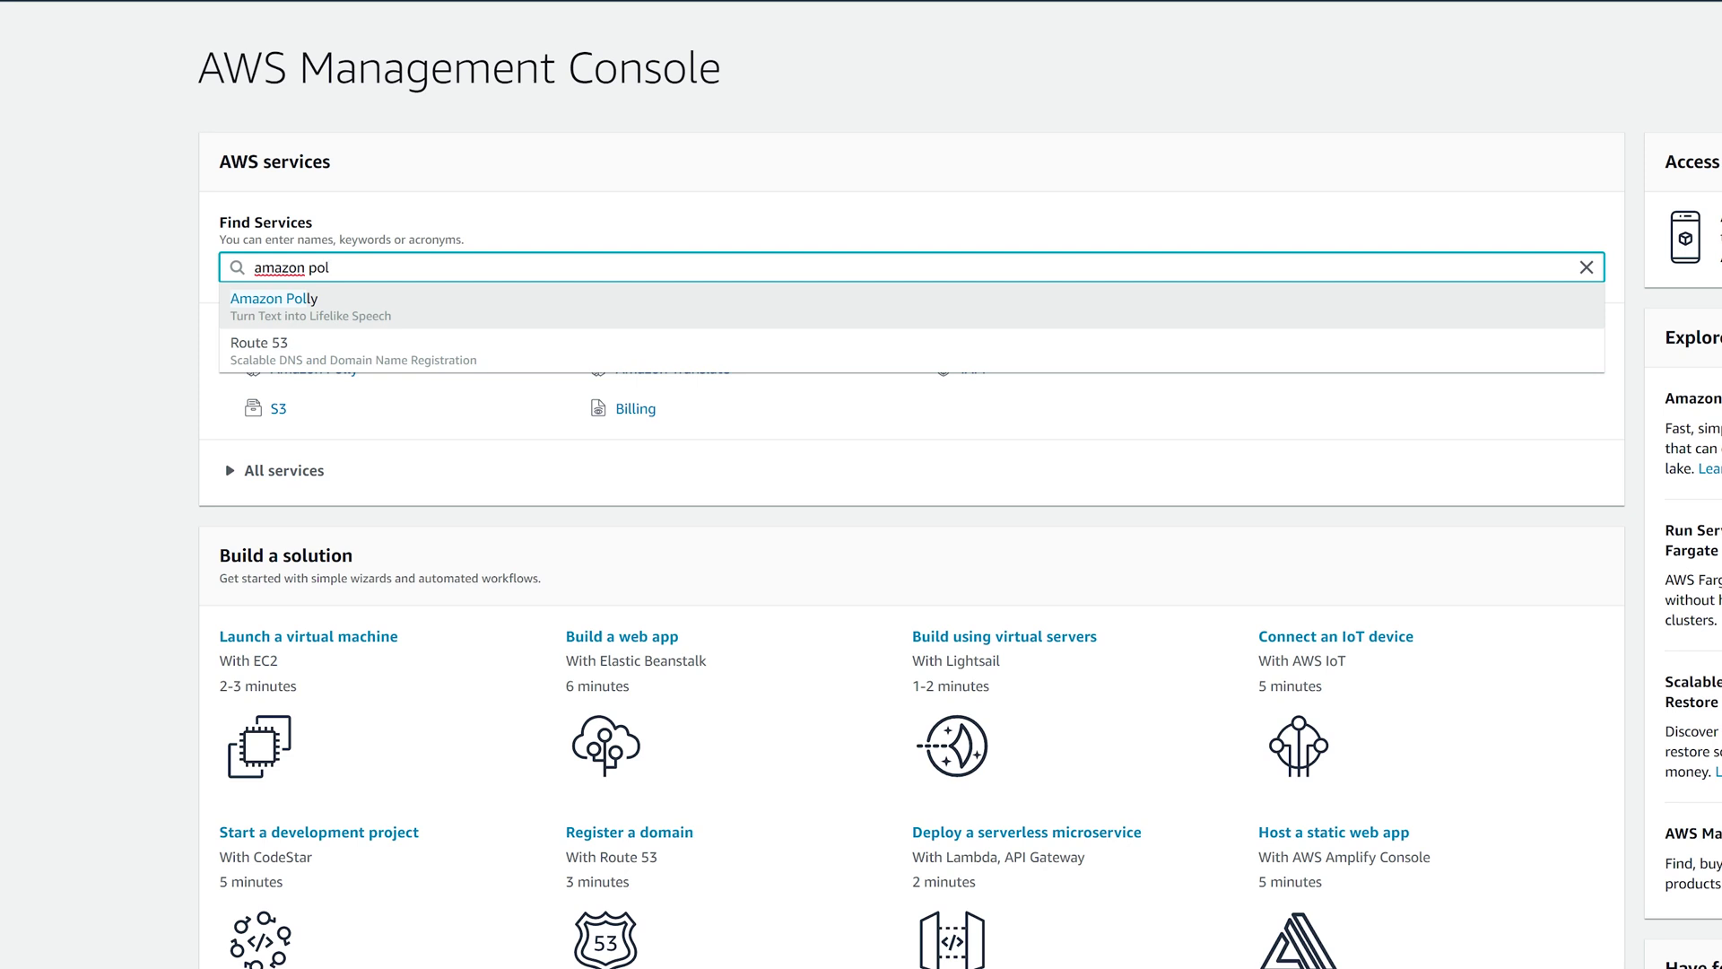
pyautogui.write('ly')
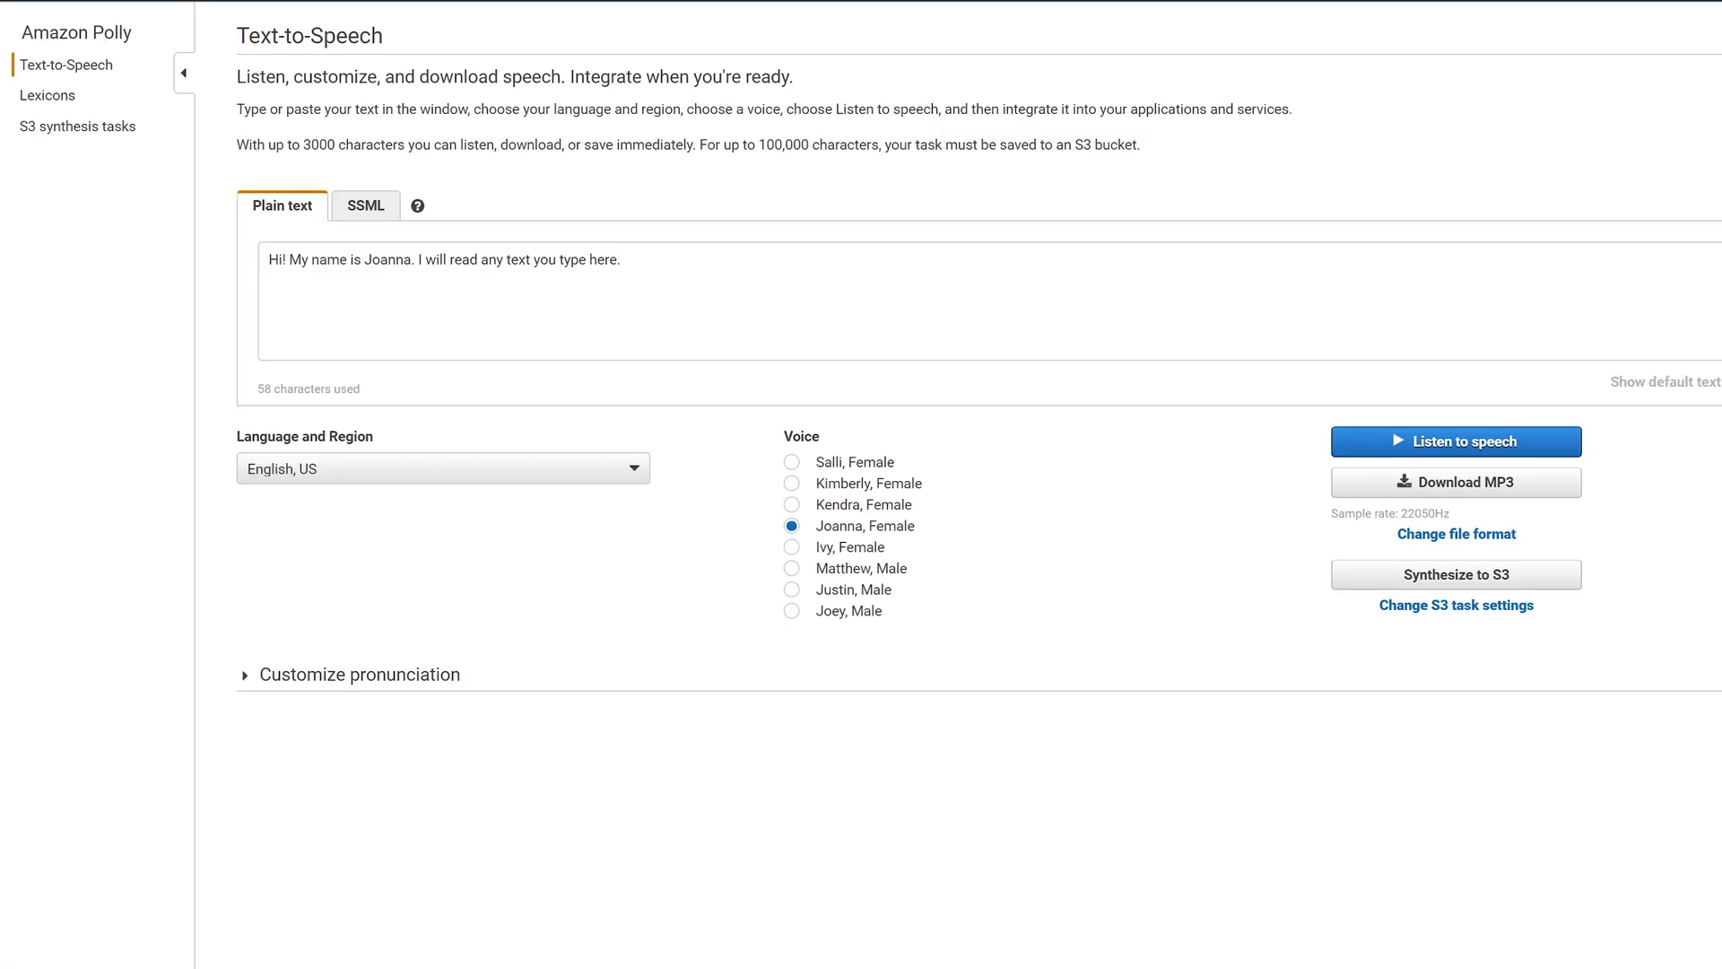
# - Replace the sample text with "here you can write anything and it translates to your audio…" and set the language to Chinese, Mandarin
pyautogui.click(845, 345)
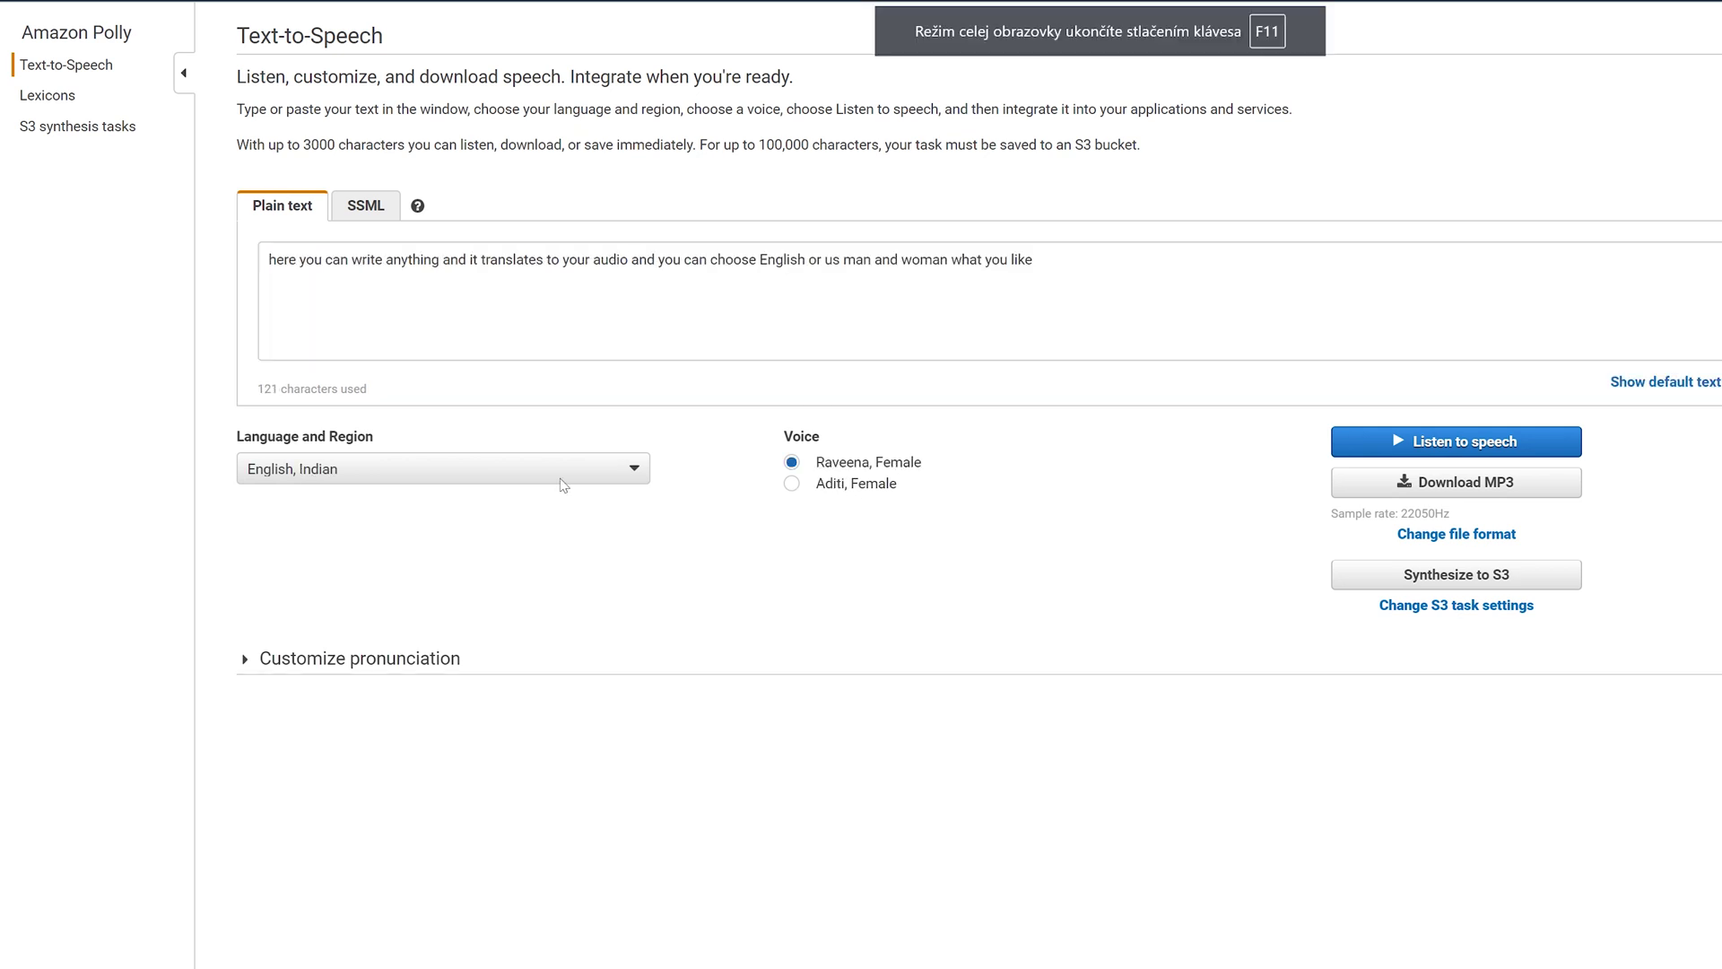
pyautogui.click(554, 476)
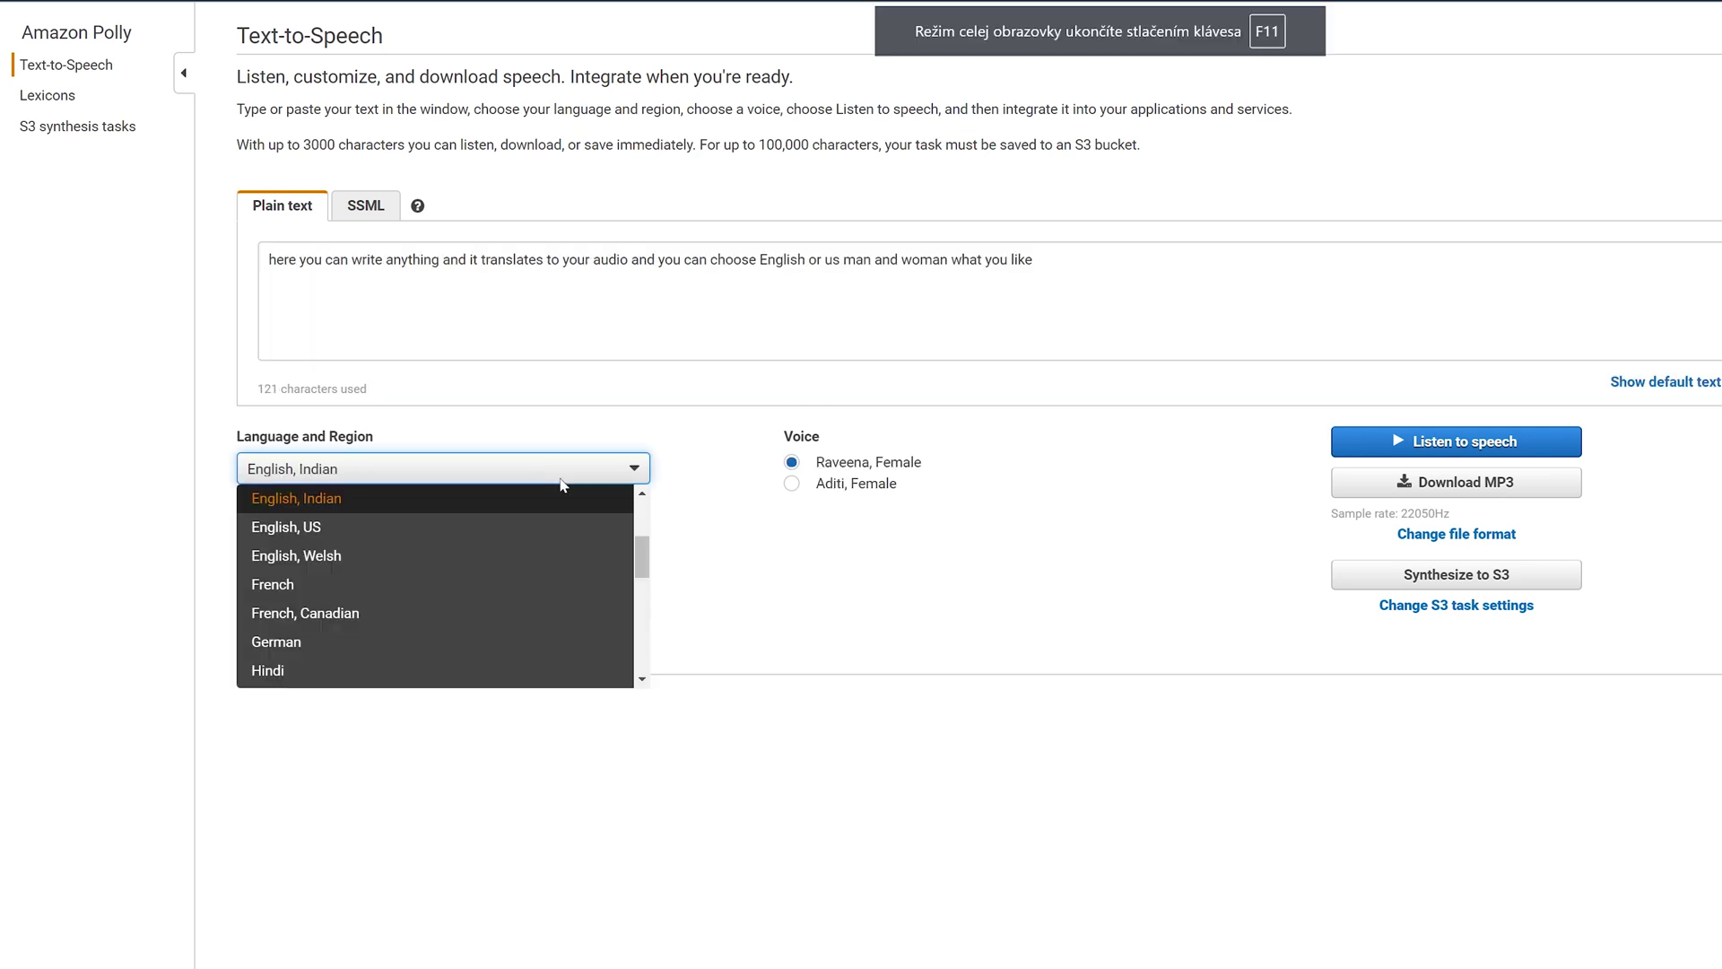
pyautogui.scroll(2, 538, 538)
pyautogui.click(478, 525)
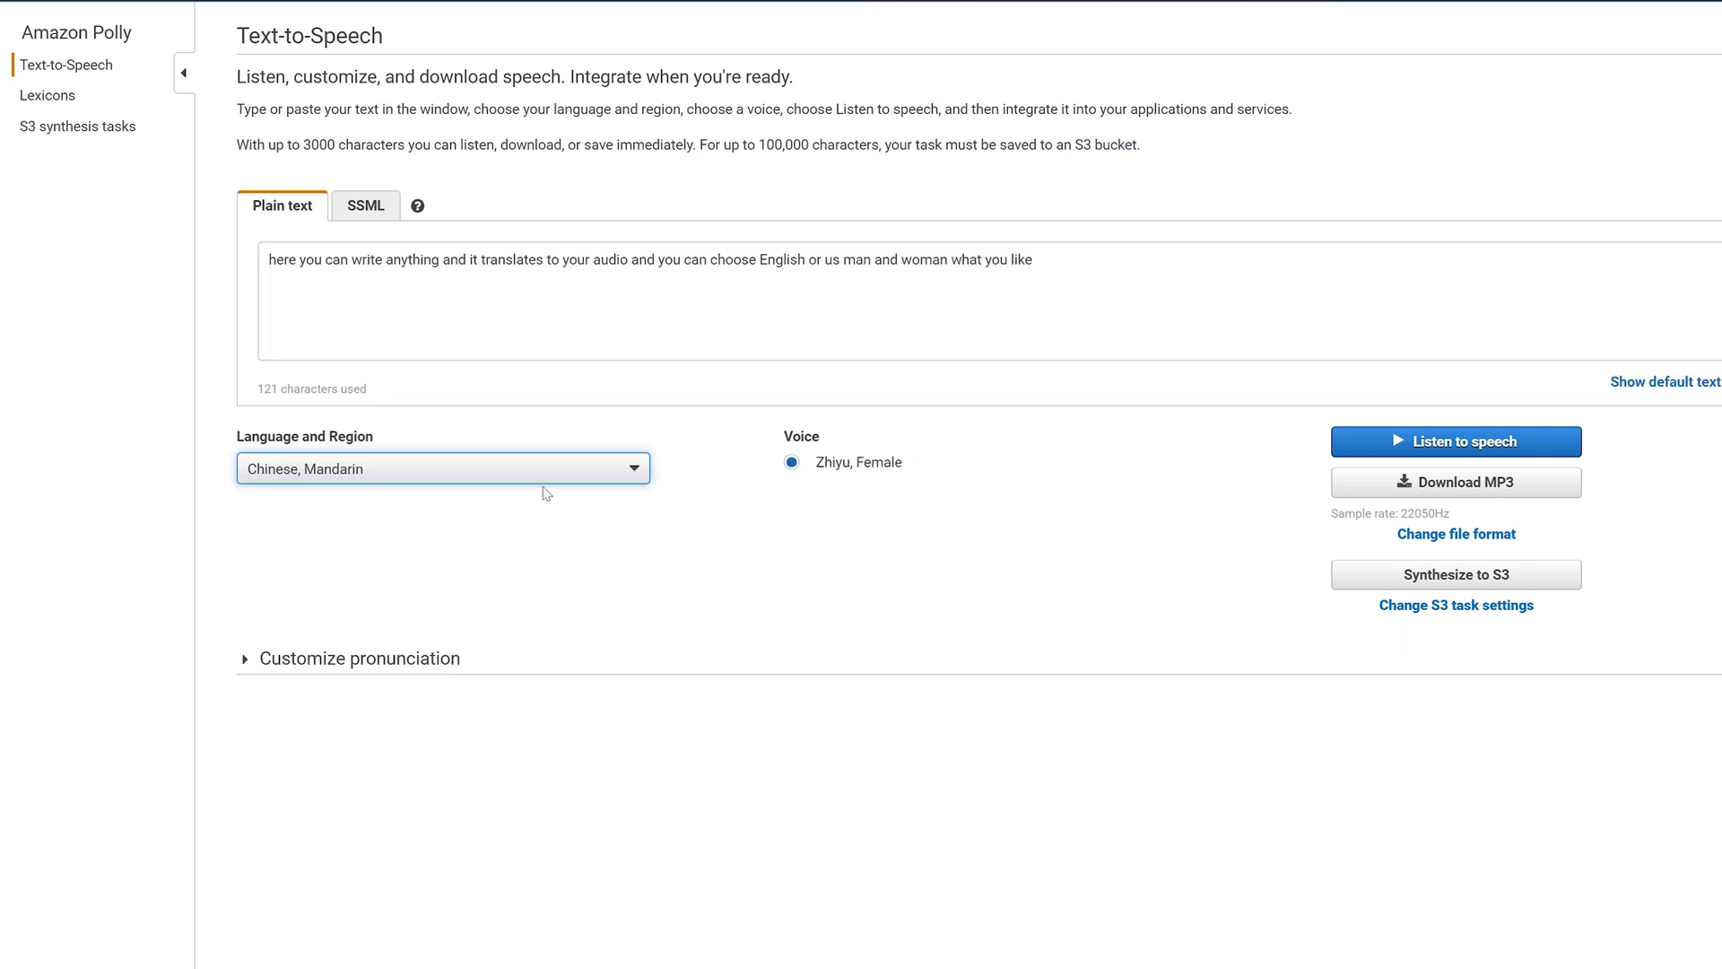
# - Set the speech language to English, British and select the Amy voice
pyautogui.click(539, 473)
pyautogui.click(499, 605)
pyautogui.press('Tab')
pyautogui.press('Down')
pyautogui.press('Down')
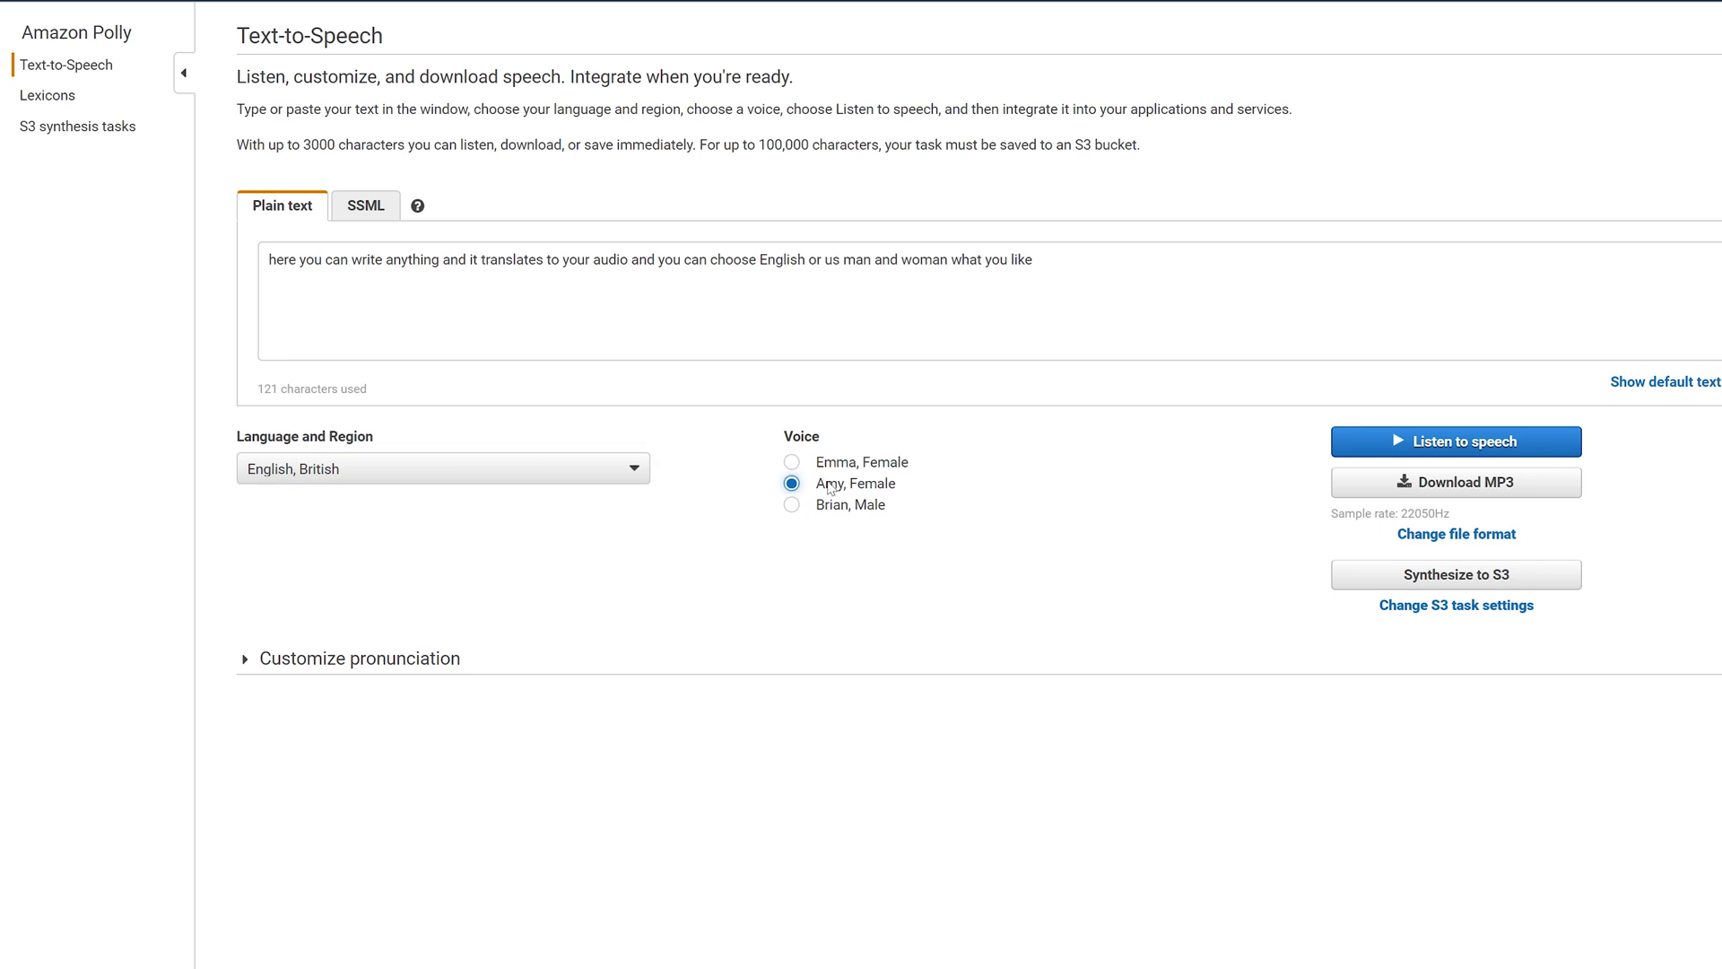
# - Set the speech language to English, US and go through its voices to the male voice Joey
pyautogui.click(588, 467)
pyautogui.click(519, 557)
pyautogui.press('Tab')
pyautogui.press('Down')
pyautogui.press('Down')
pyautogui.press('Down')
pyautogui.press('Down')
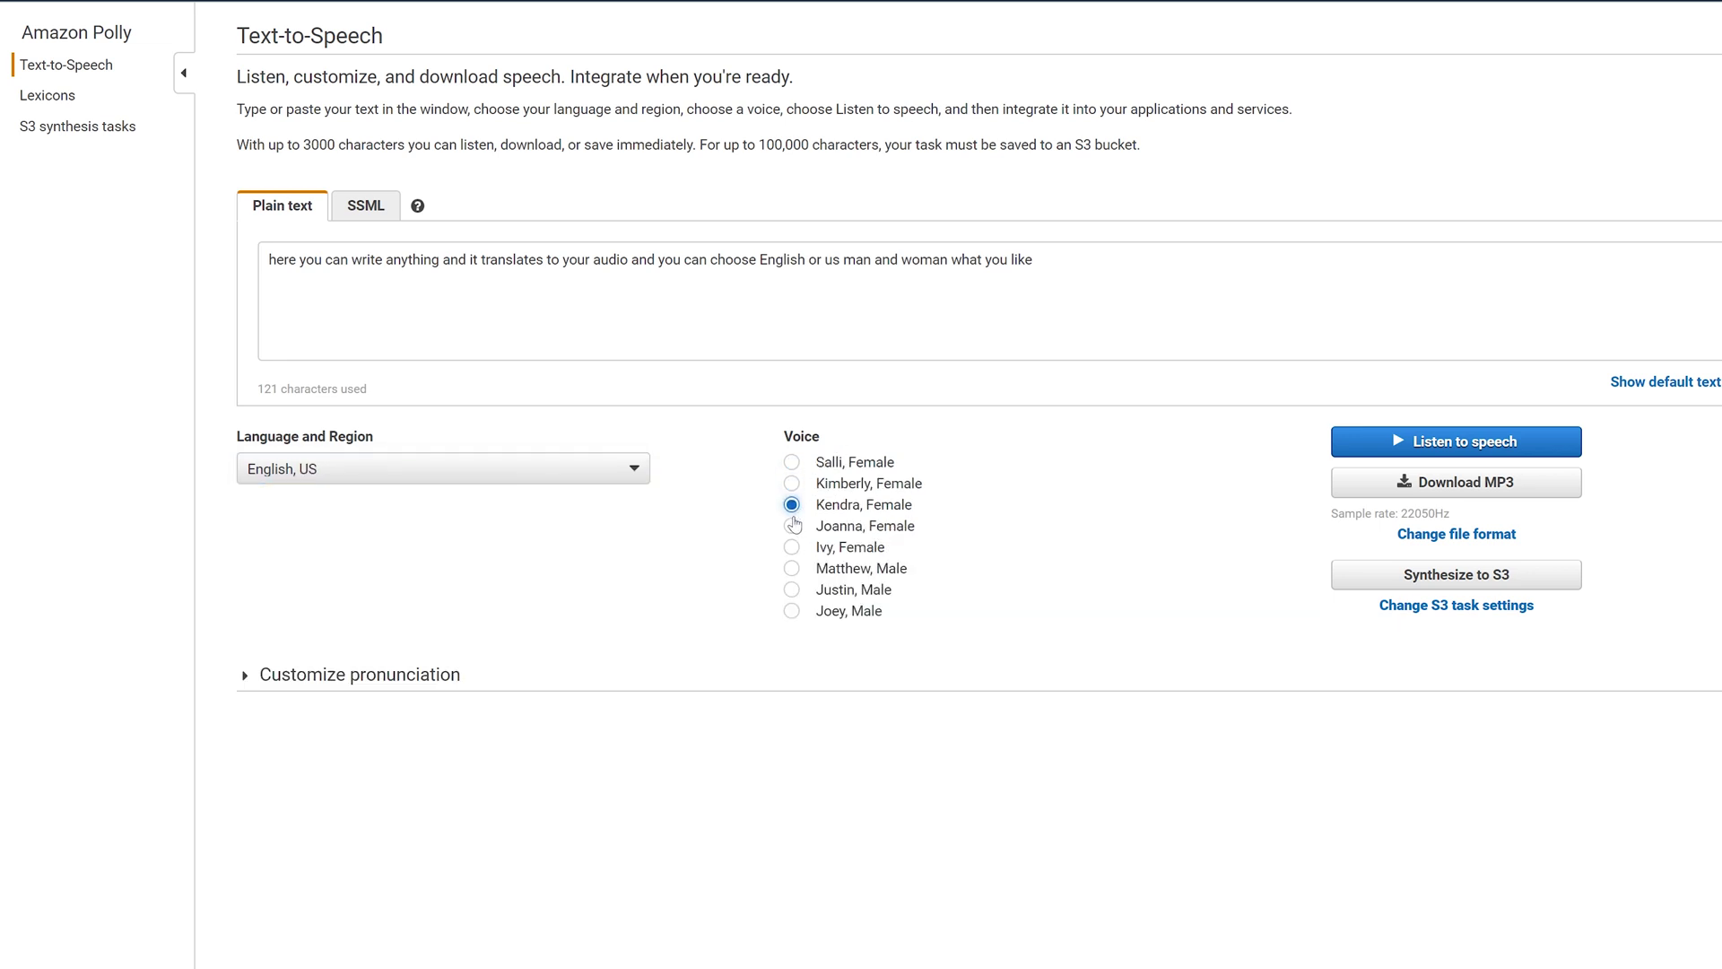
pyautogui.press('Down')
pyautogui.press('Down')
pyautogui.press('Down')
# - Browse the languages and regions available for speech without choosing another one
pyautogui.click(467, 469)
pyautogui.scroll(-5, 465, 560)
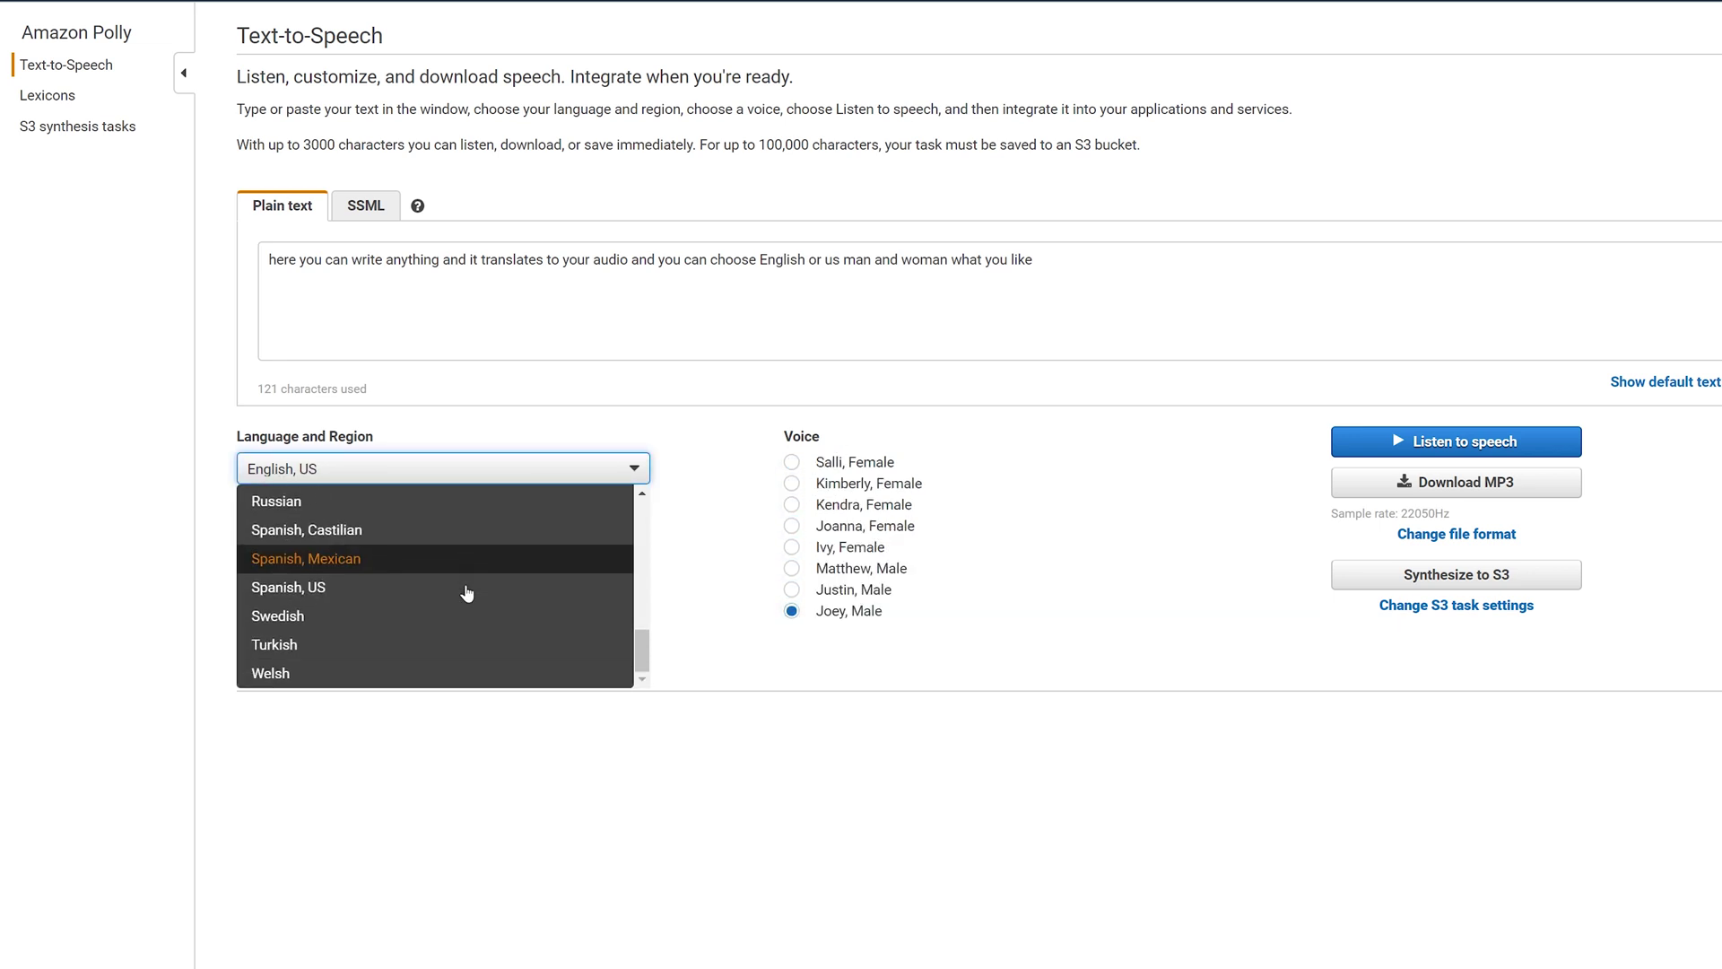
pyautogui.scroll(8, 465, 565)
pyautogui.scroll(-6, 468, 587)
pyautogui.scroll(6, 473, 585)
pyautogui.press('Escape')
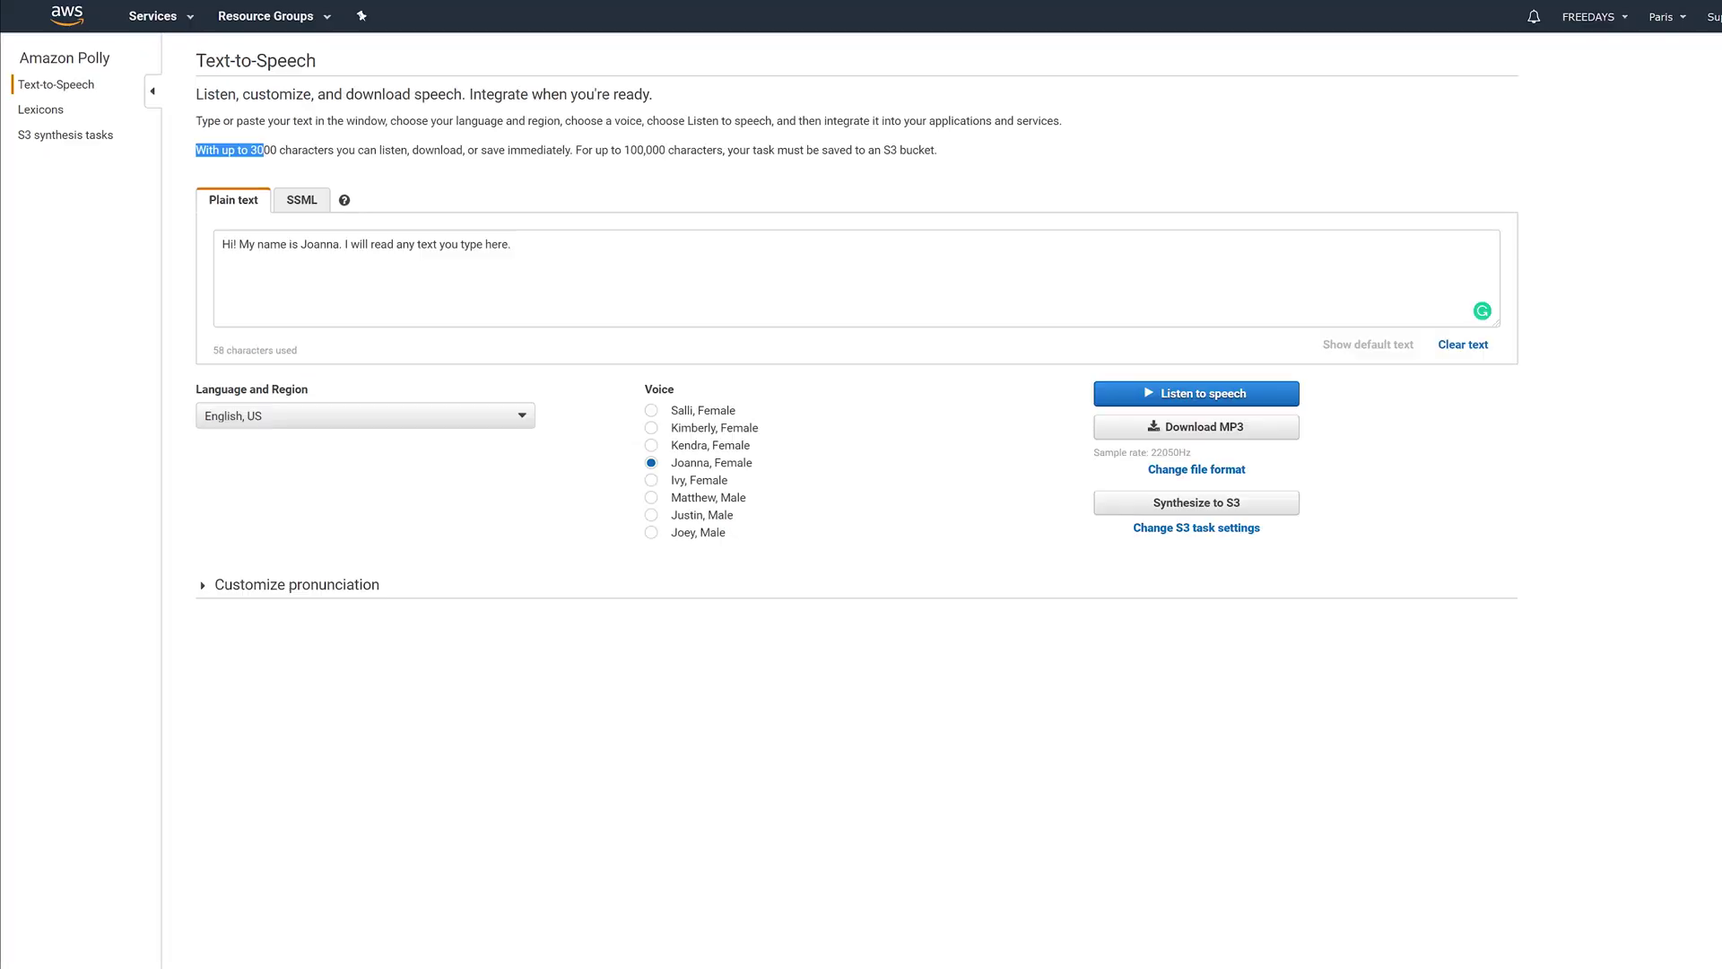
# - Highlight the note on the 3000-character limit and download the speech as an MP3 file
pyautogui.moveTo(261, 150); pyautogui.dragTo(573, 151)
pyautogui.click(1193, 428)
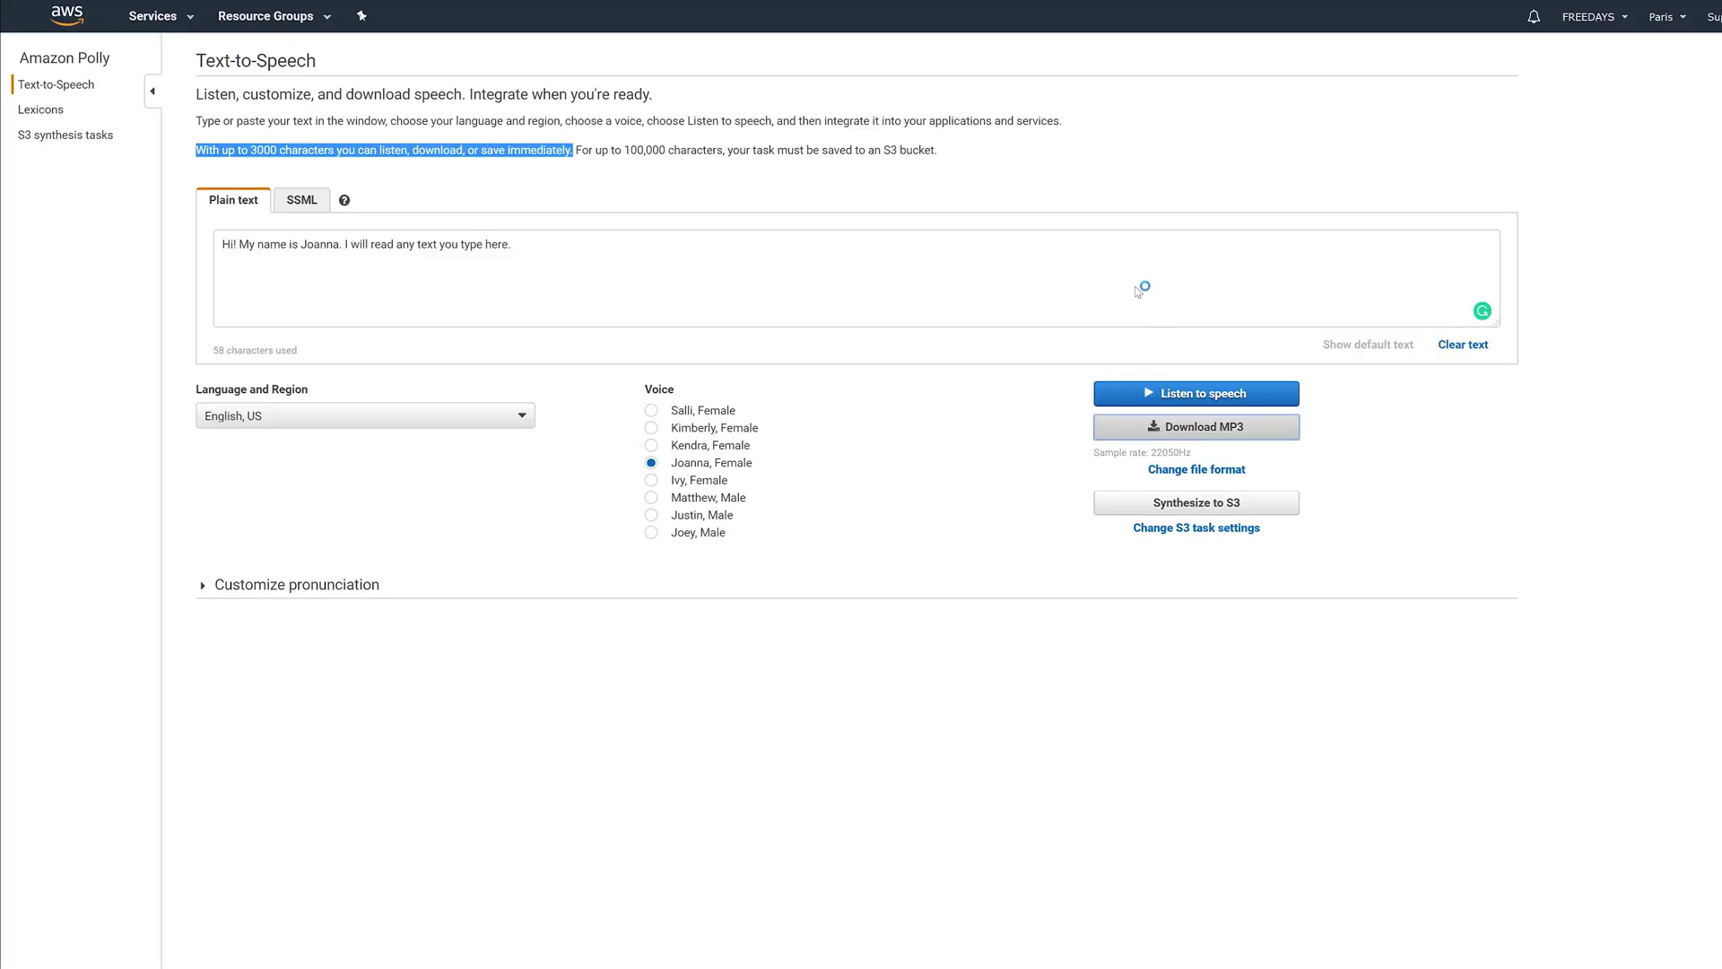
pyautogui.press('Return')
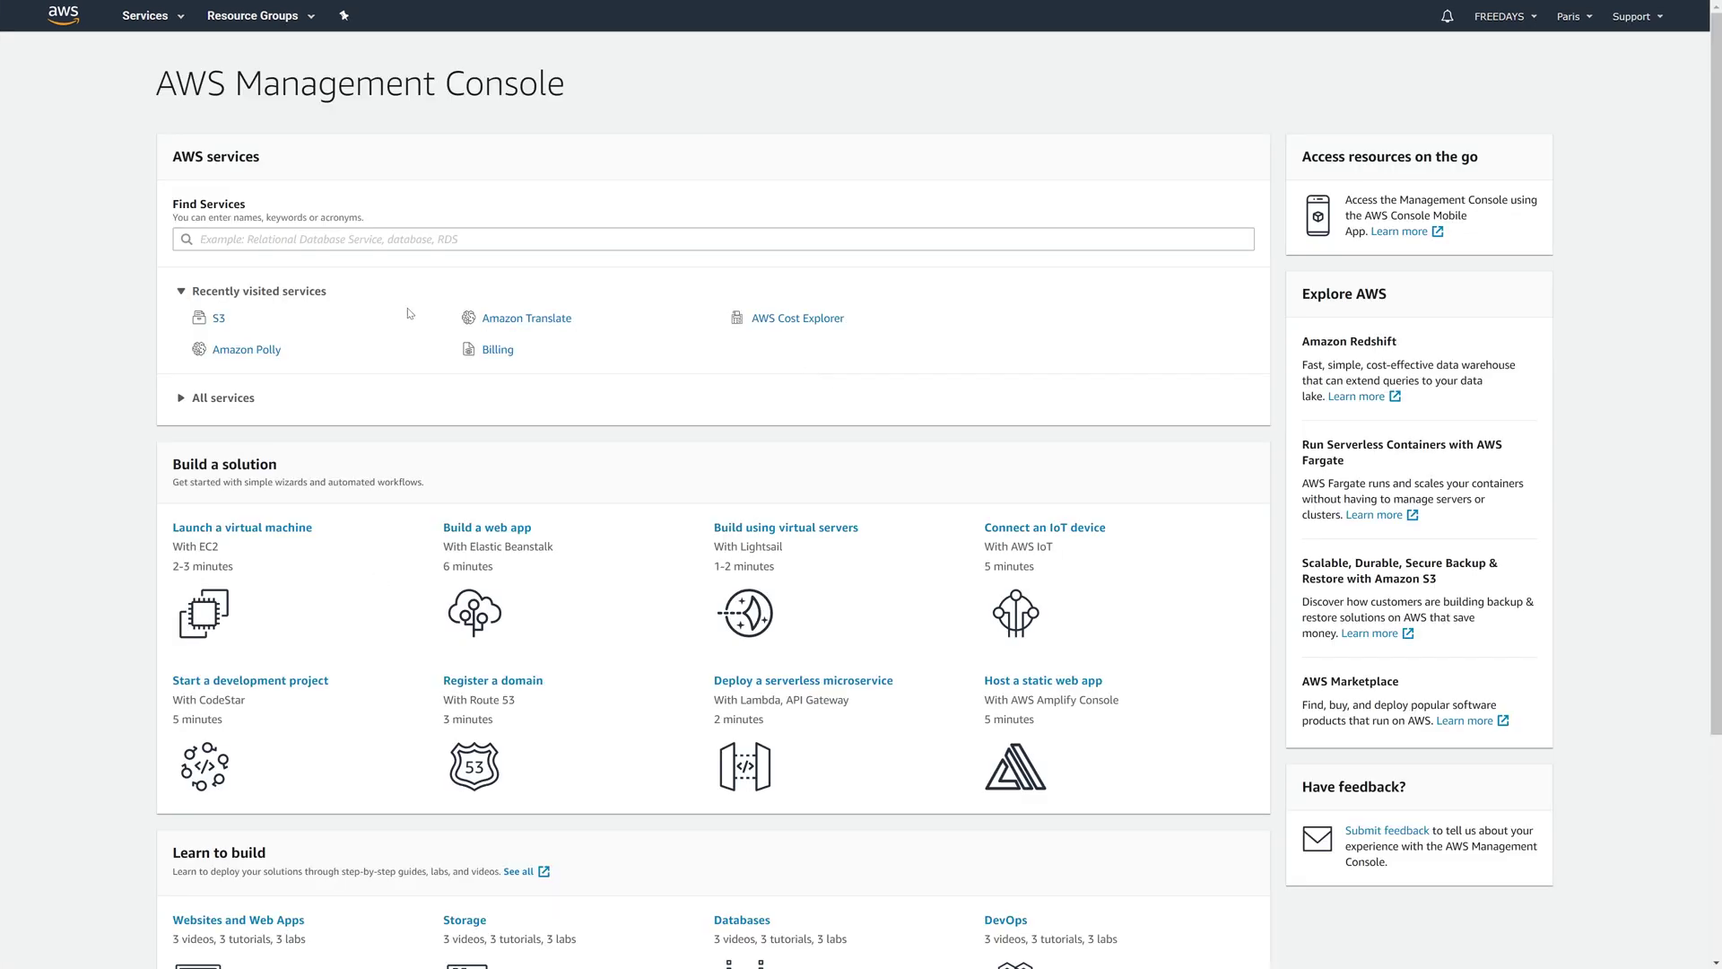
# - Open the S3 service from the AWS Management Console and start creating a bucket
pyautogui.click(219, 321)
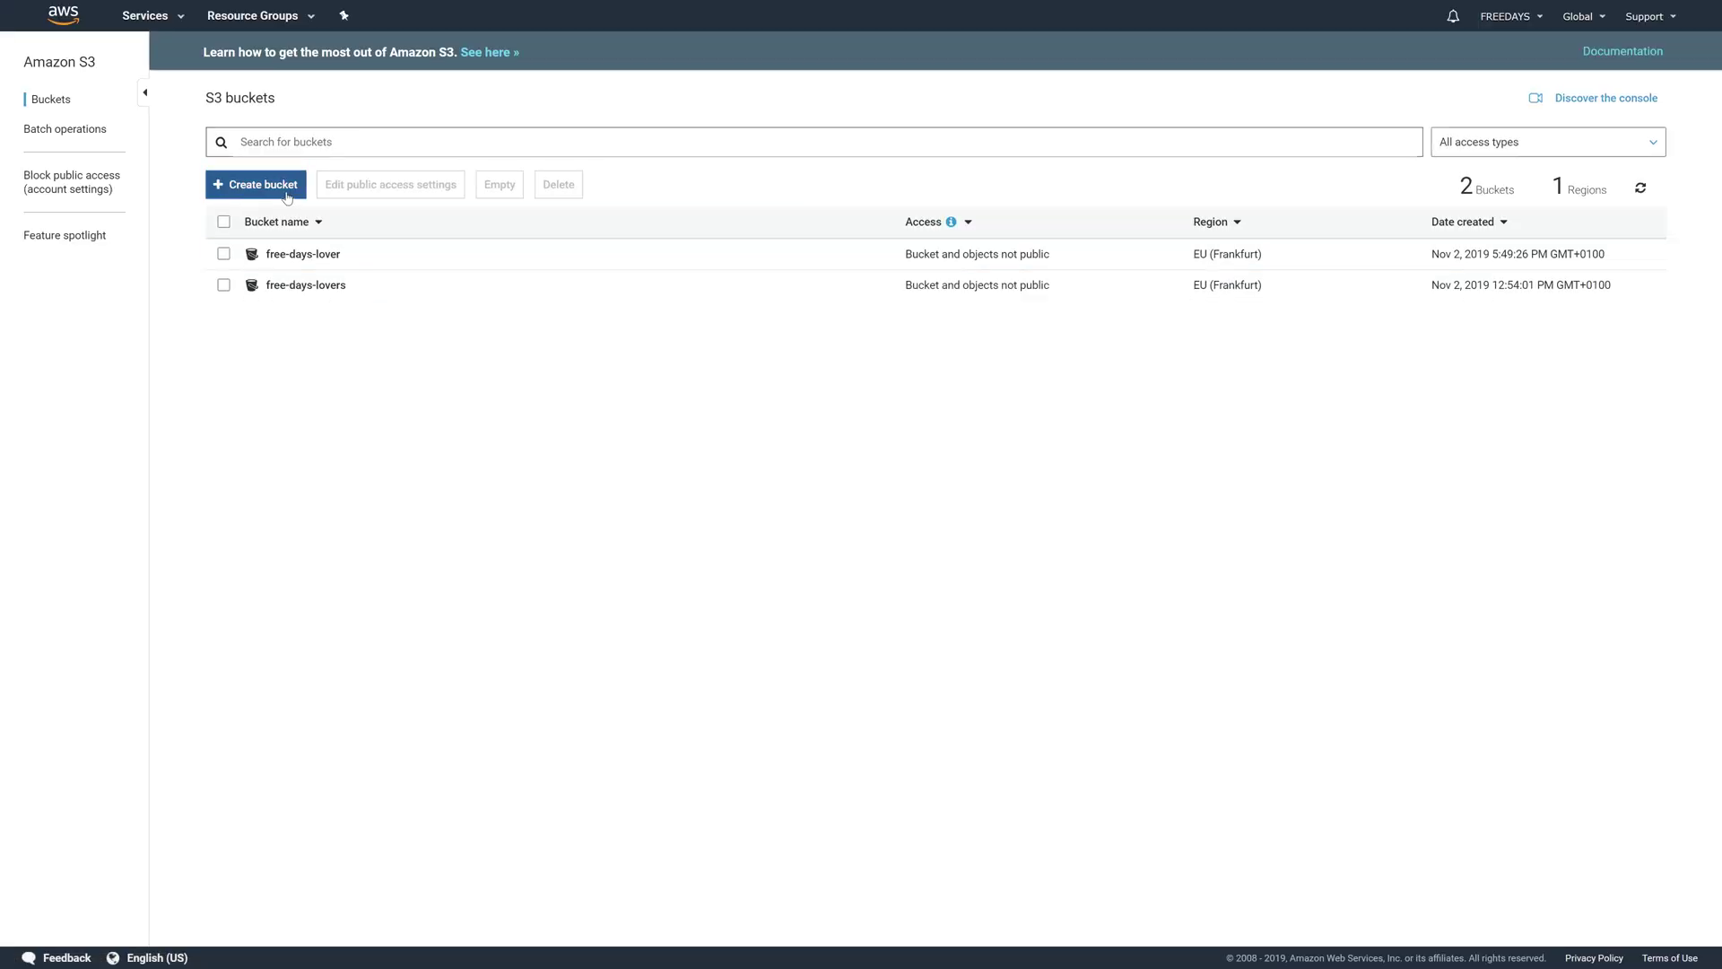
pyautogui.click(293, 192)
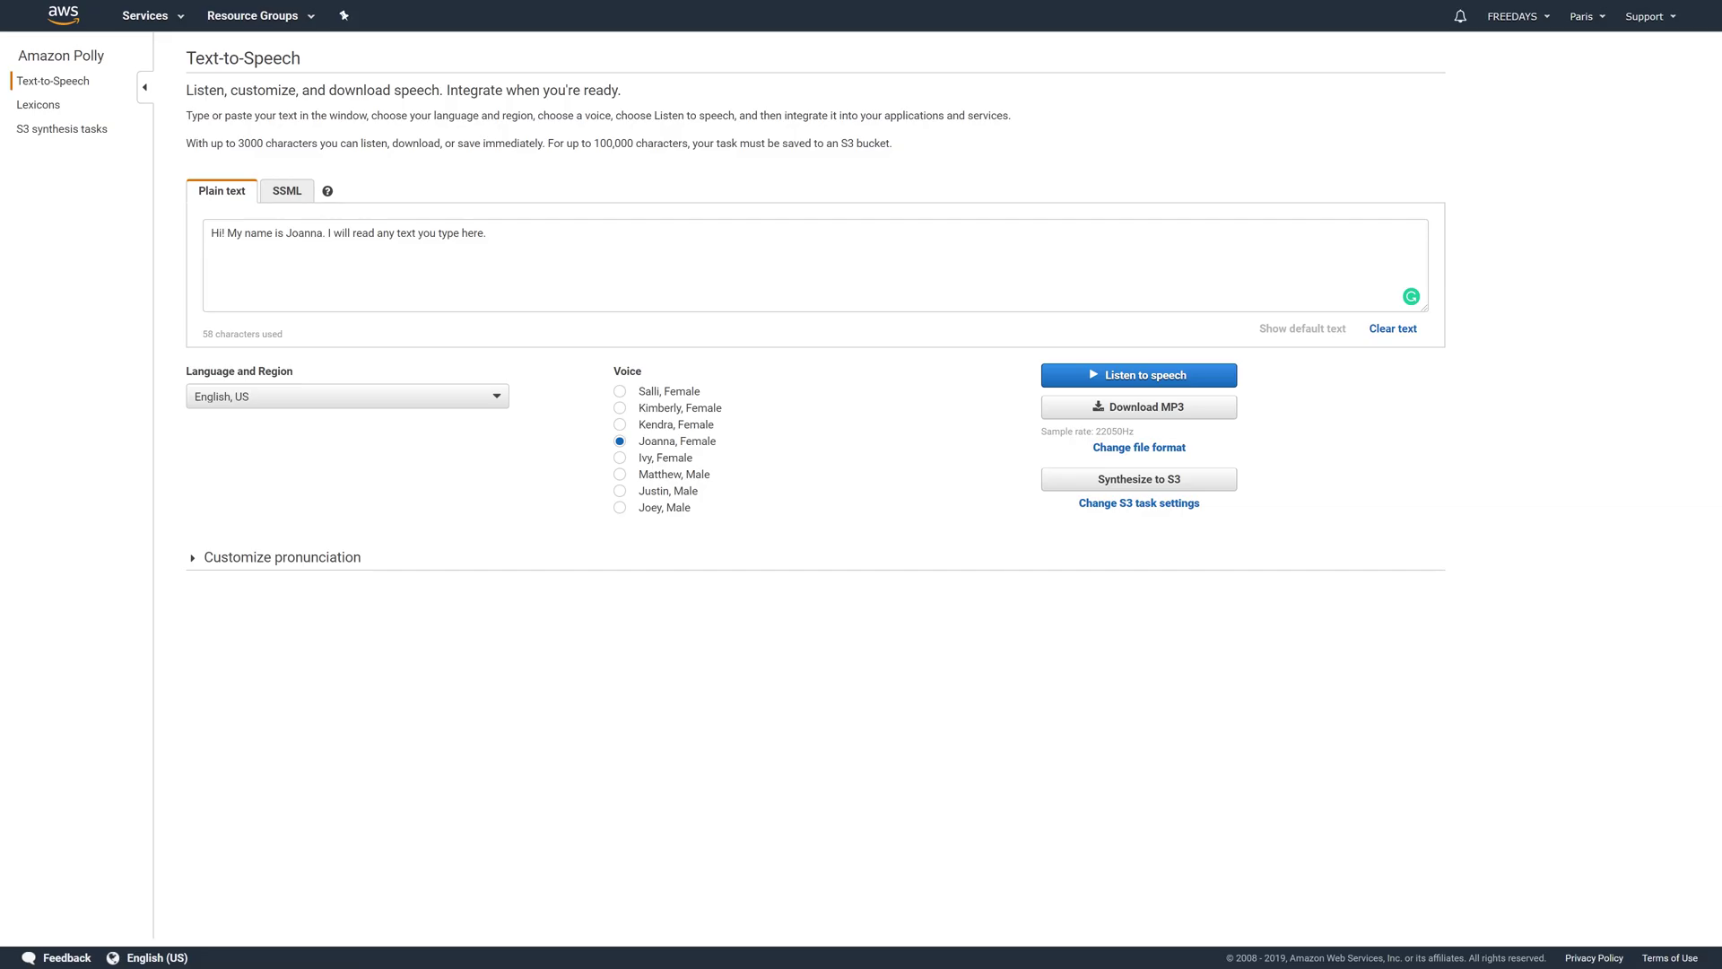
# - Highlight the note on the 100,000-character limit in Amazon Polly and start a Synthesize to S3 task at its output bucket entry
pyautogui.moveTo(548, 143); pyautogui.dragTo(909, 144)
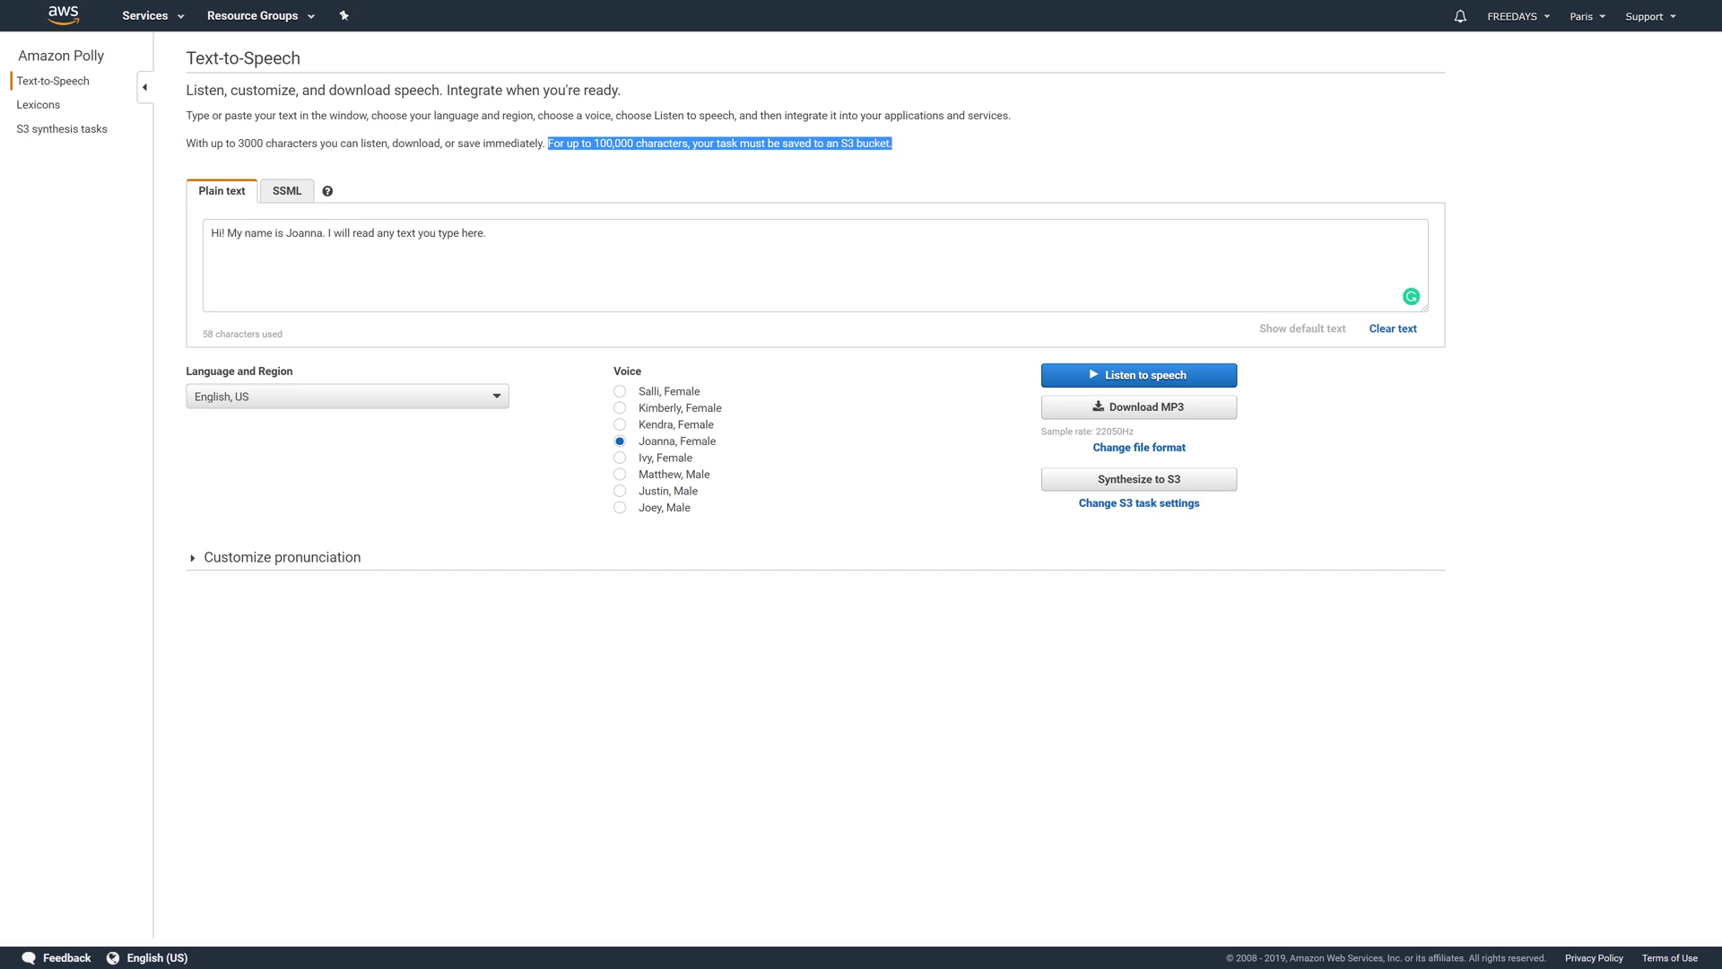
pyautogui.click(1128, 478)
pyautogui.click(861, 196)
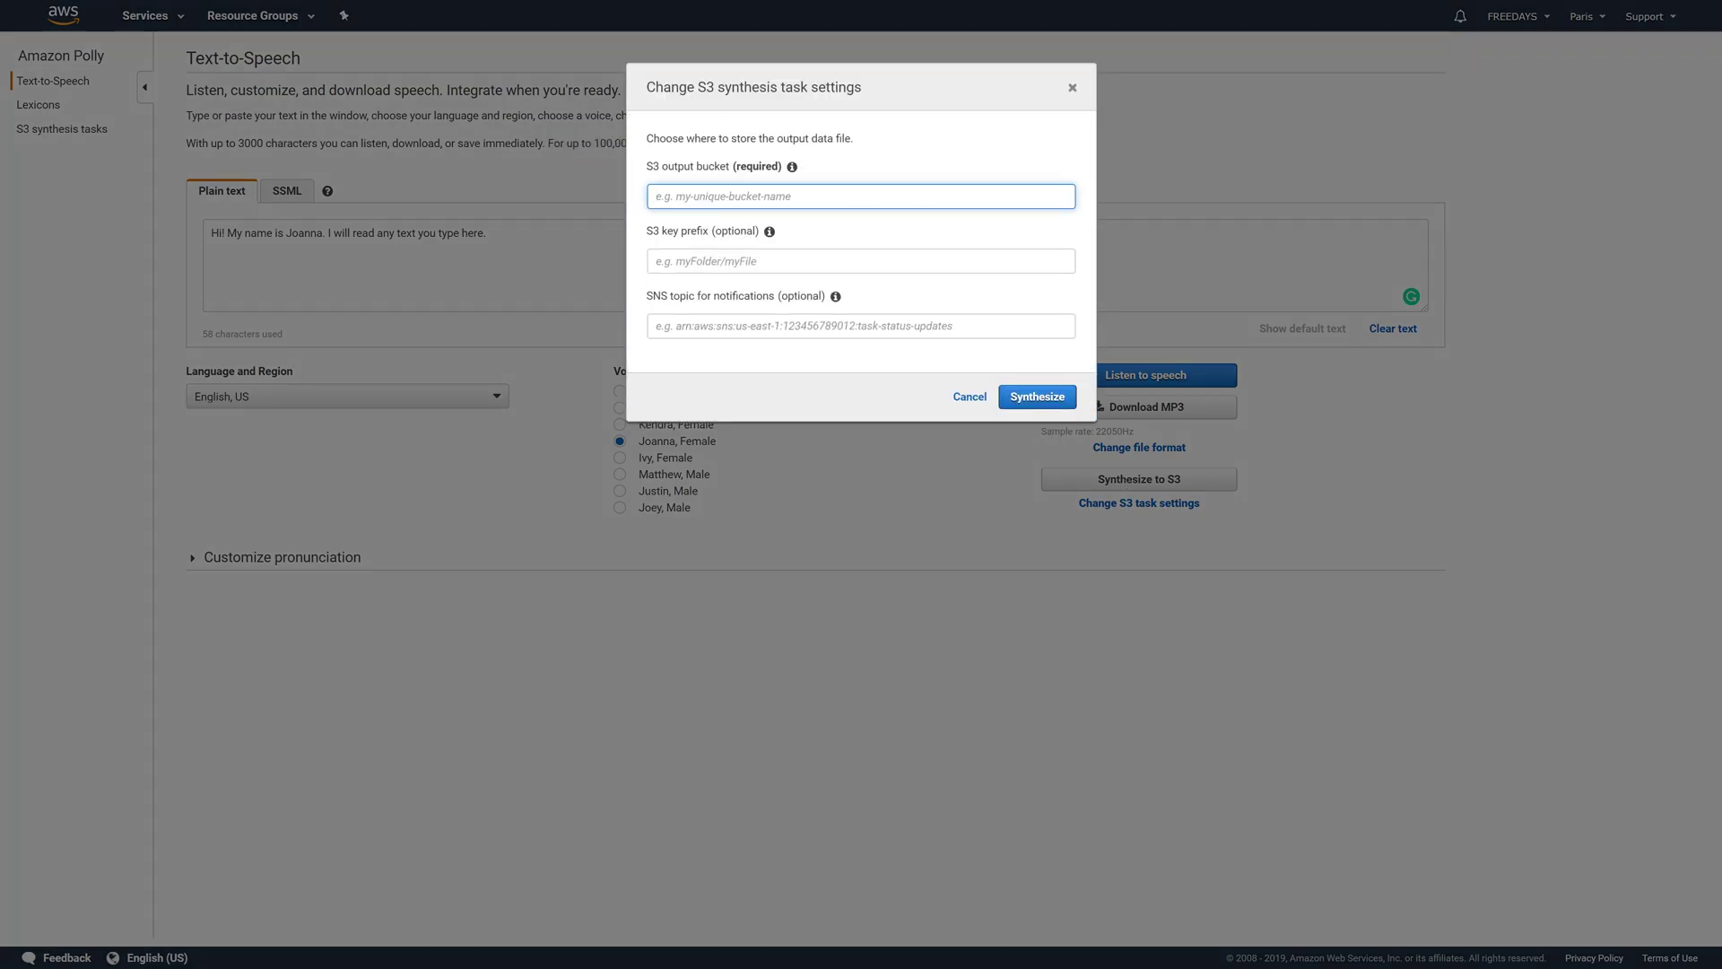